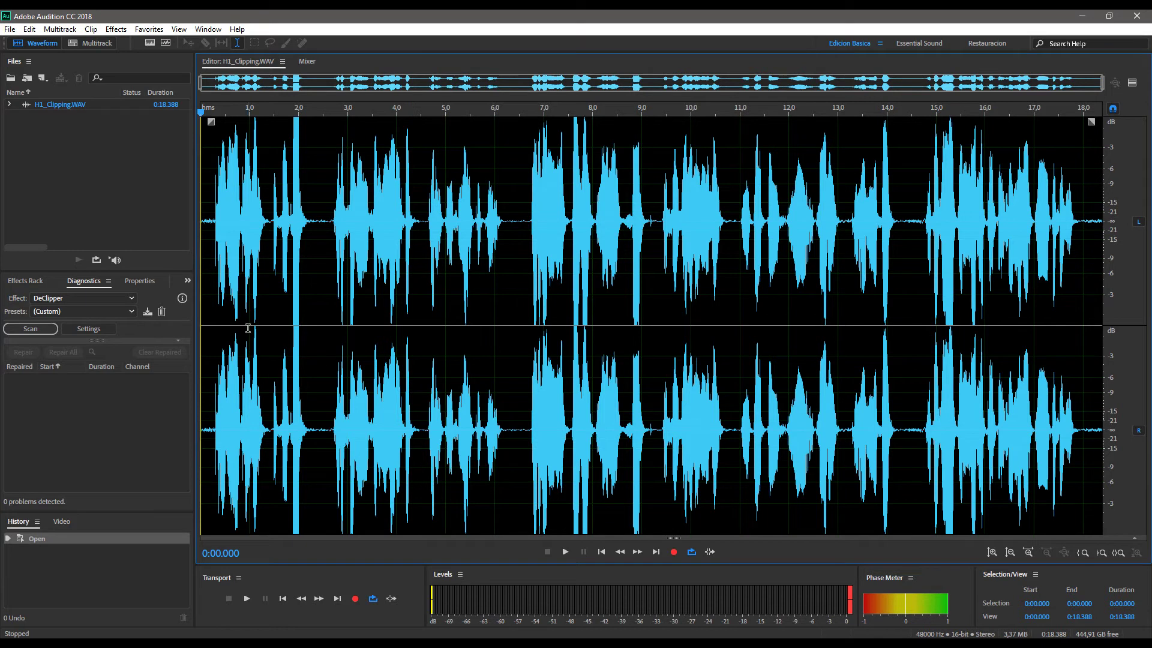
Step: Play the start of the recording several times from just before the clipped peak near 2 seconds
{"action": "left_click", "coordinate": [214, 321]}
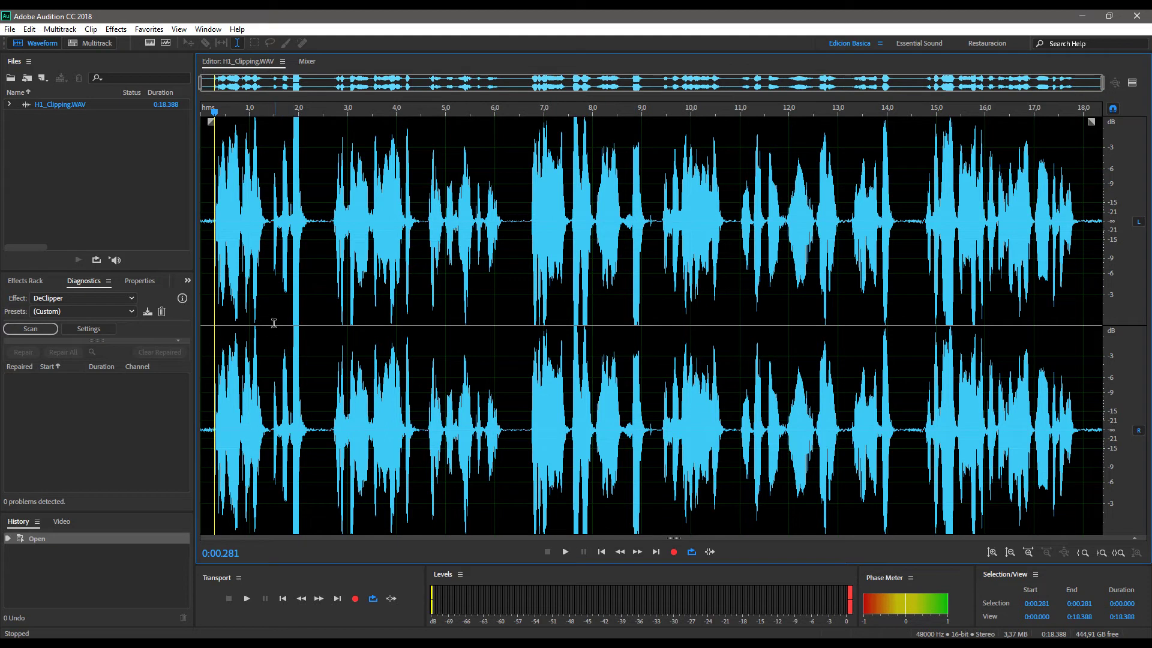
{"action": "key", "text": "space"}
{"action": "left_click", "coordinate": [287, 336]}
{"action": "key", "text": "space"}
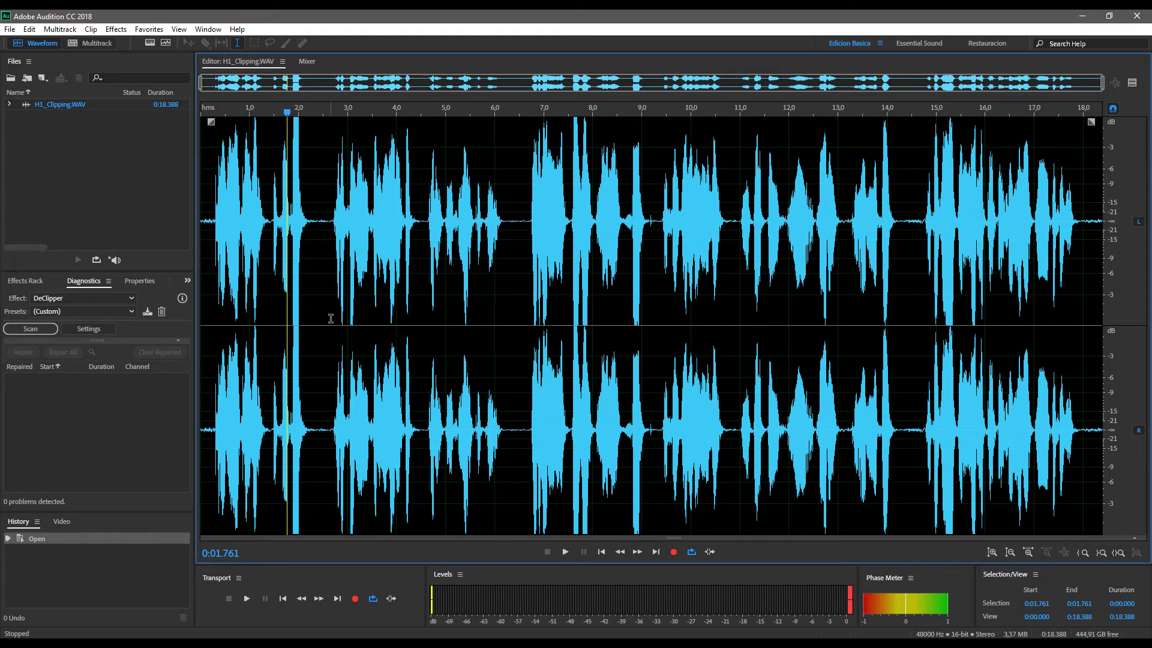
{"action": "left_click", "coordinate": [280, 324]}
{"action": "key", "text": "space"}
{"action": "key", "text": "space"}
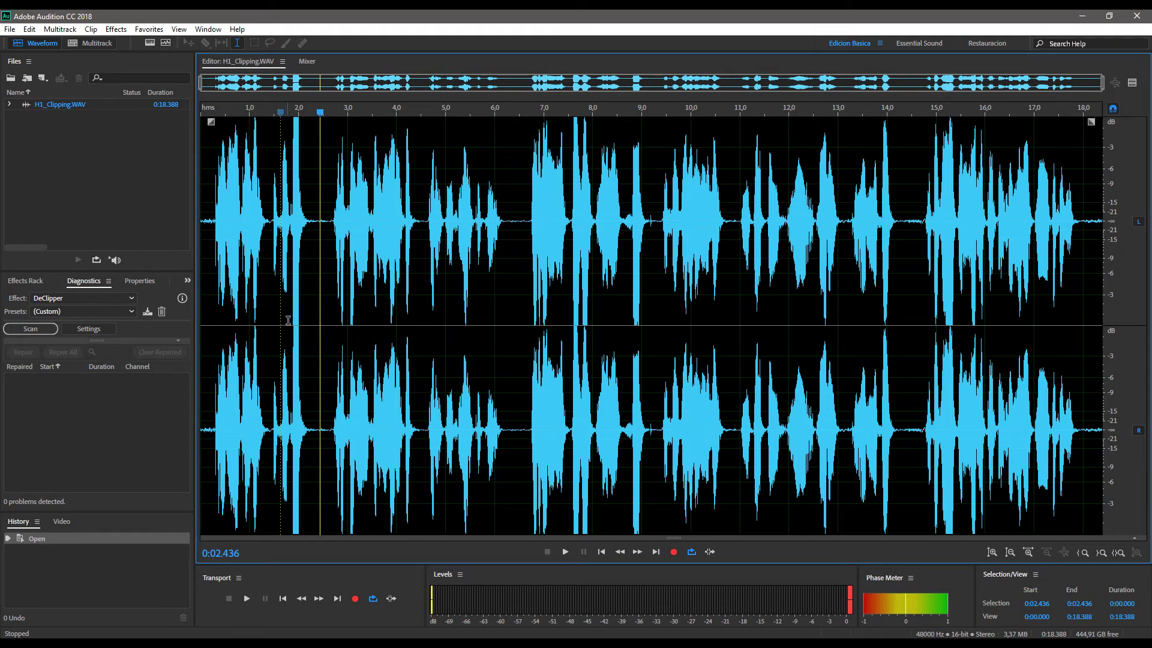
{"action": "left_click", "coordinate": [283, 322]}
{"action": "key", "text": "space"}
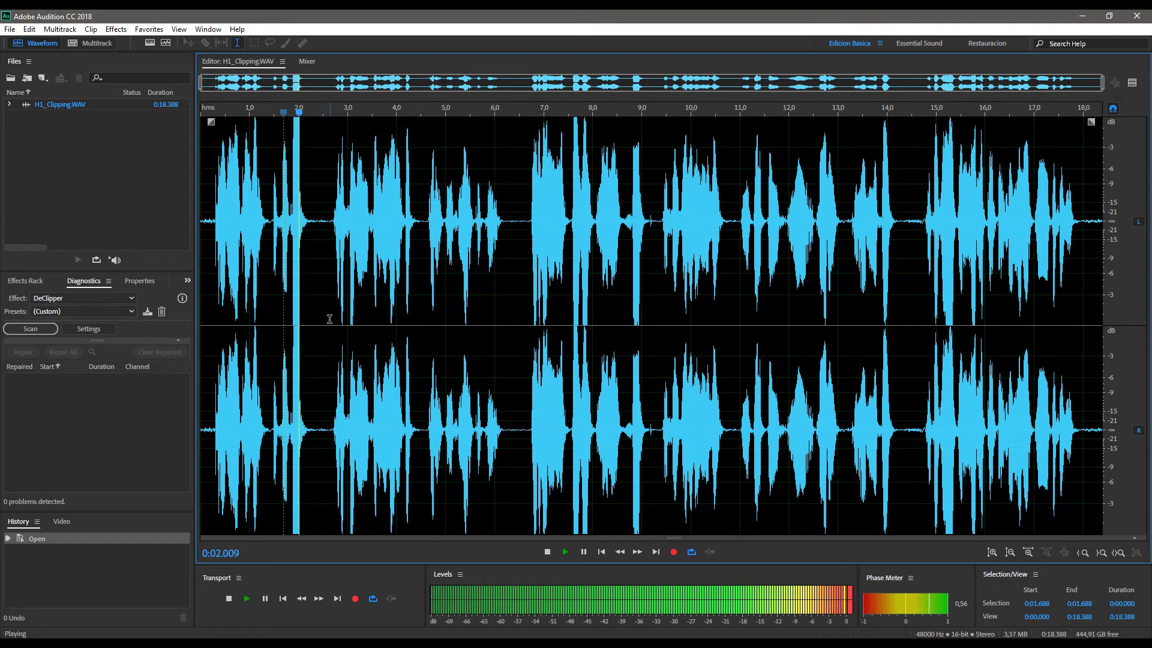
{"action": "key", "text": "space"}
Step: Play the clipped passage near 15 seconds several times, starting from about 0:14.7
{"action": "left_click", "coordinate": [931, 322]}
{"action": "left_click", "coordinate": [918, 322]}
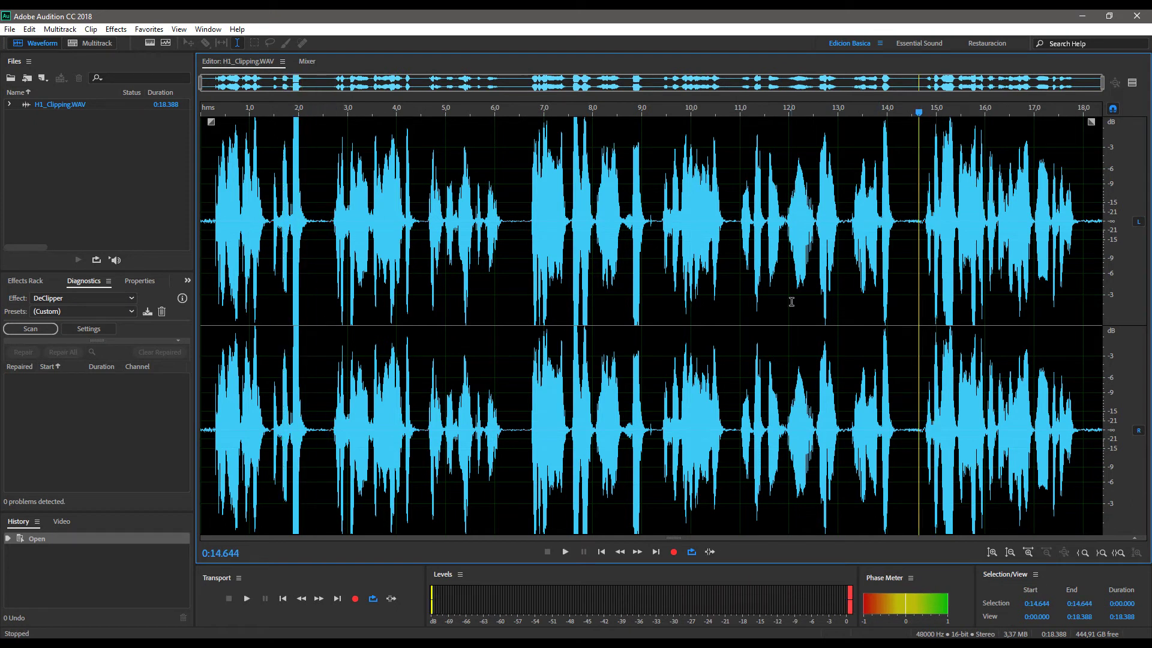
{"action": "key", "text": "space"}
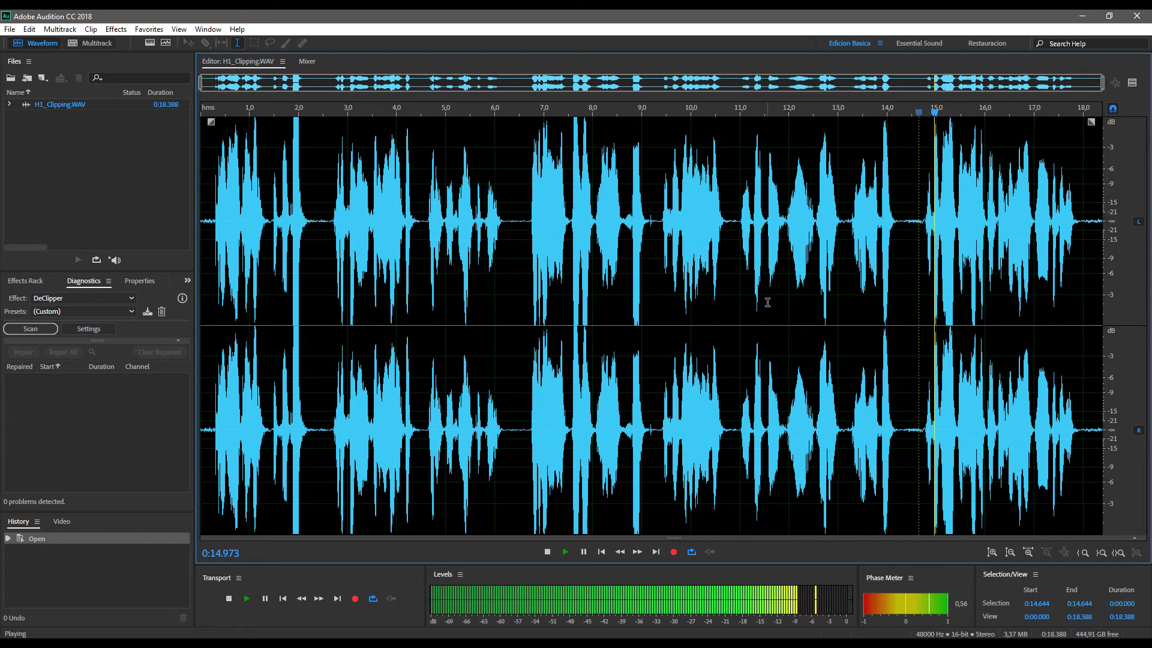
{"action": "key", "text": "space"}
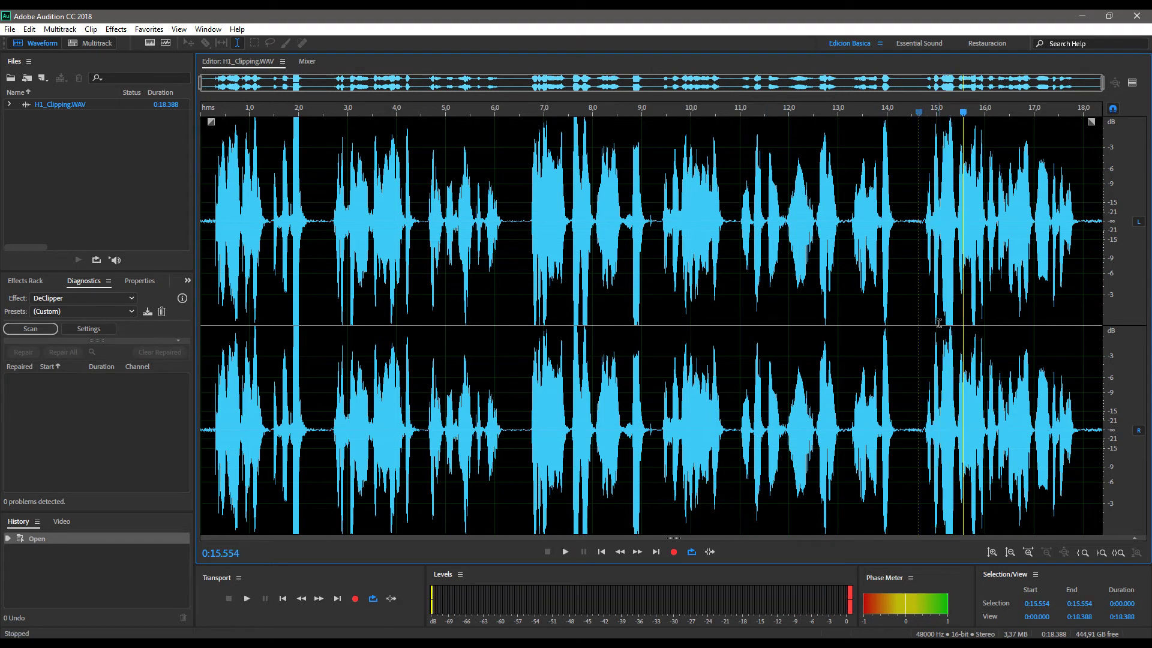
{"action": "left_click", "coordinate": [924, 322]}
{"action": "key", "text": "space"}
{"action": "key", "text": "space"}
{"action": "left_click", "coordinate": [921, 323]}
{"action": "key", "text": "space"}
{"action": "key", "text": "space"}
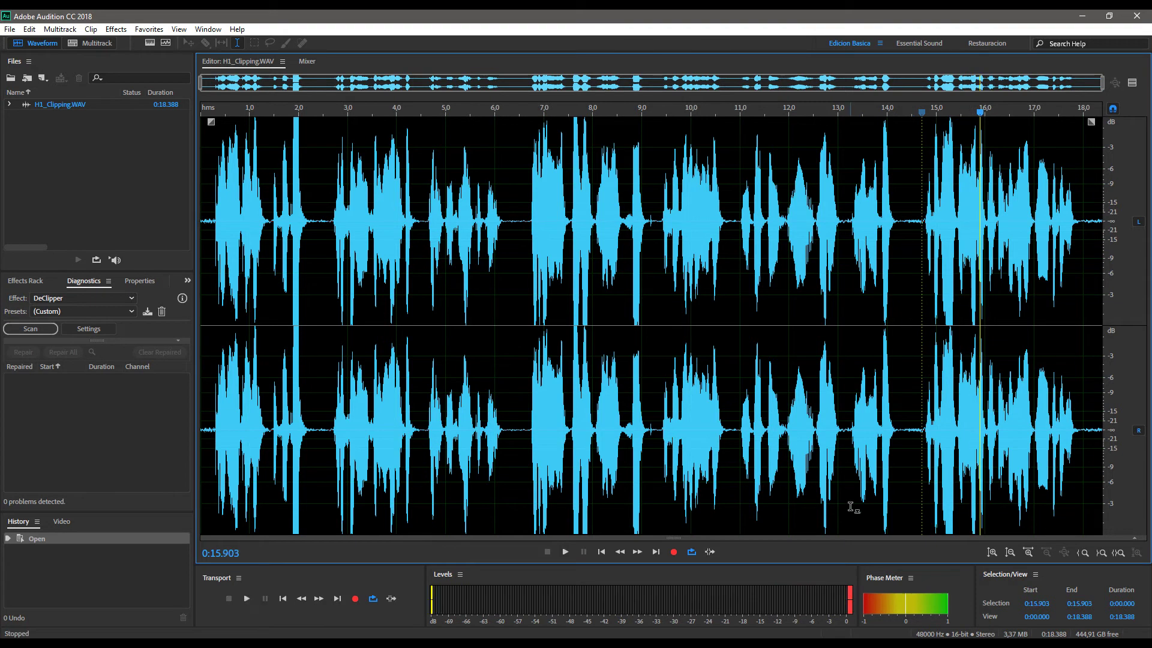
Step: Reset the level meter's clip indicators and place the playhead at about 0:01.480, before the clipped peak
{"action": "left_click", "coordinate": [324, 326]}
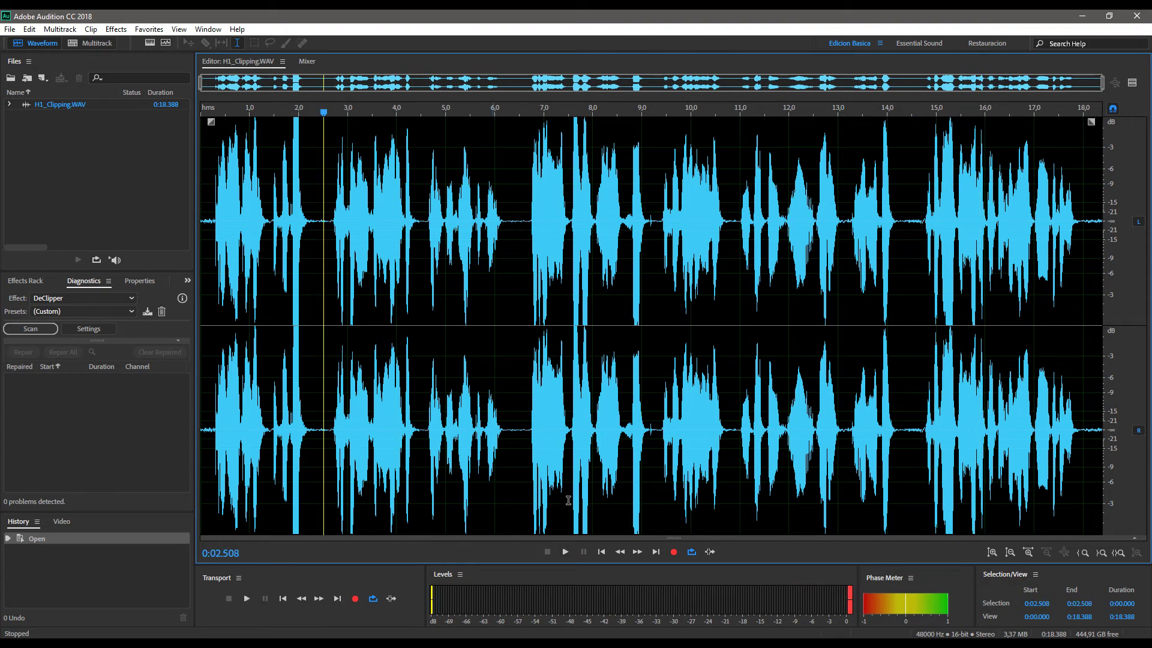
{"action": "left_click", "coordinate": [852, 601]}
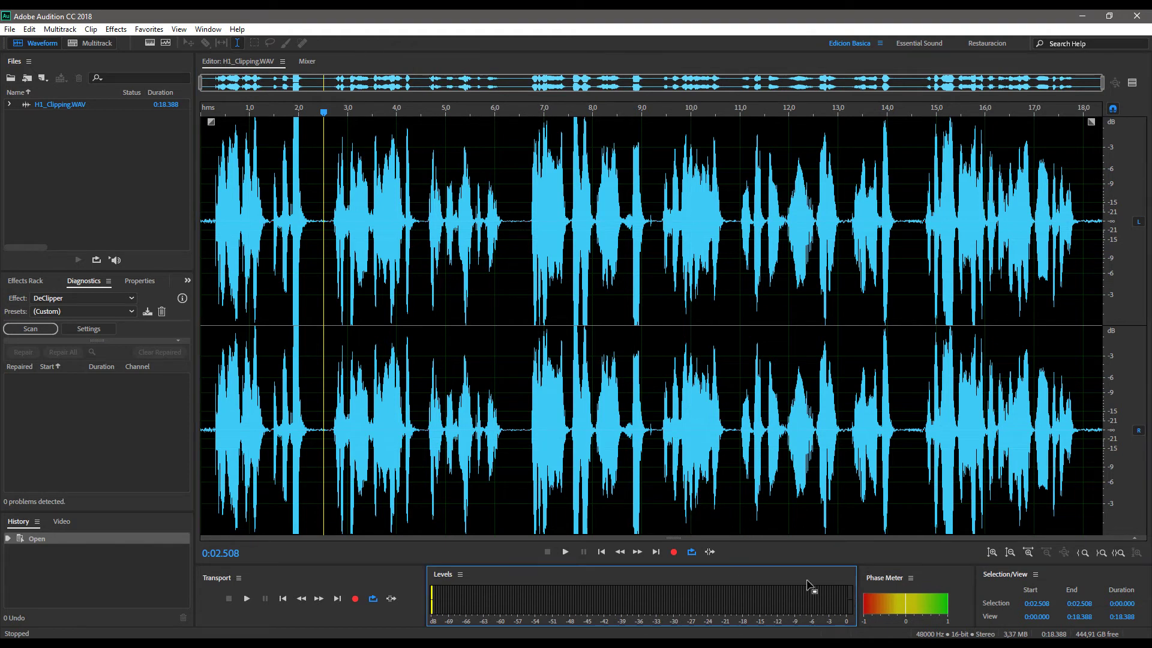
{"action": "left_click", "coordinate": [319, 327]}
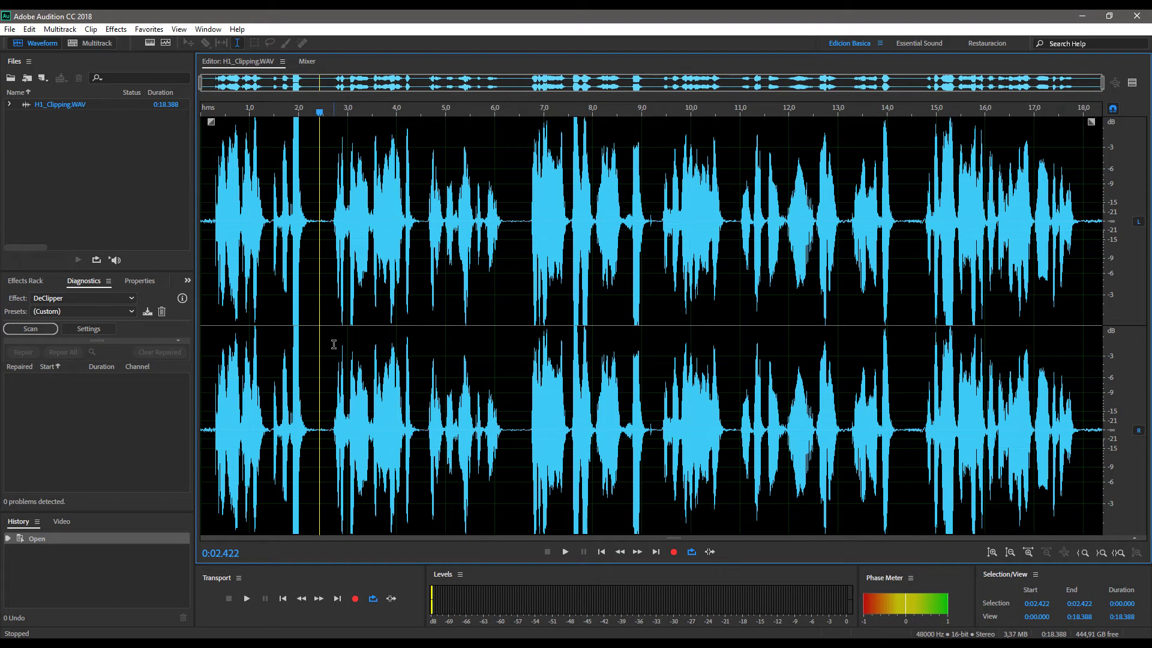
{"action": "left_click", "coordinate": [274, 327]}
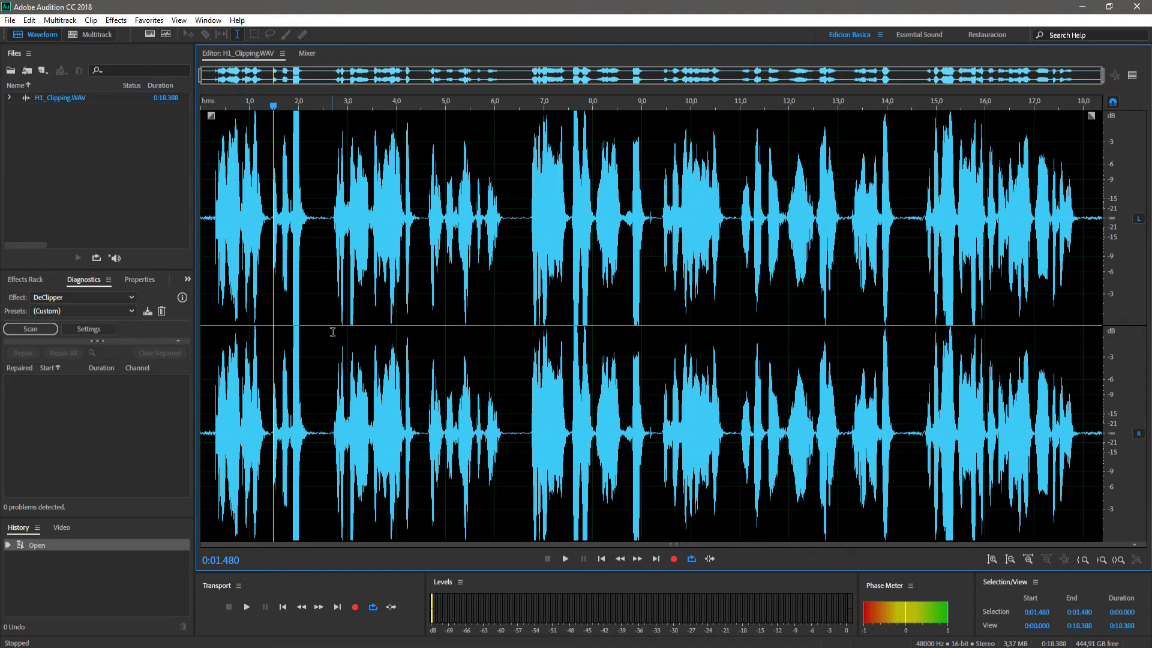
Step: Replay the clipped passages near 2 and 15 seconds to check the level meter's clip indicators
{"action": "left_click", "coordinate": [258, 323]}
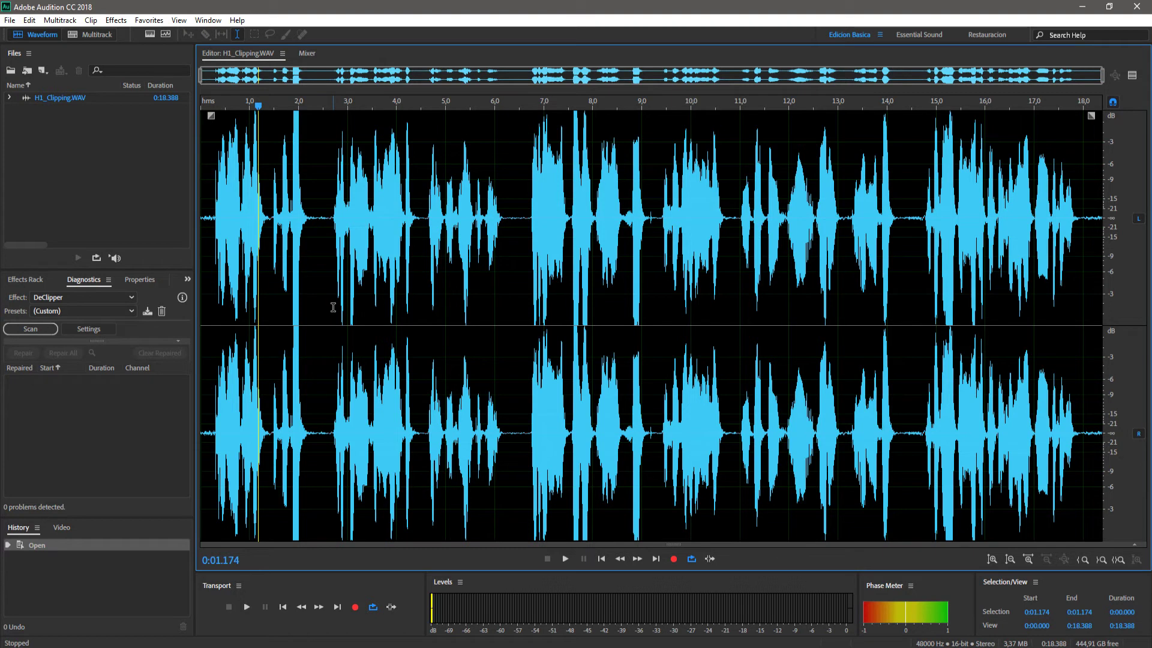
{"action": "key", "text": "space"}
{"action": "key", "text": "space"}
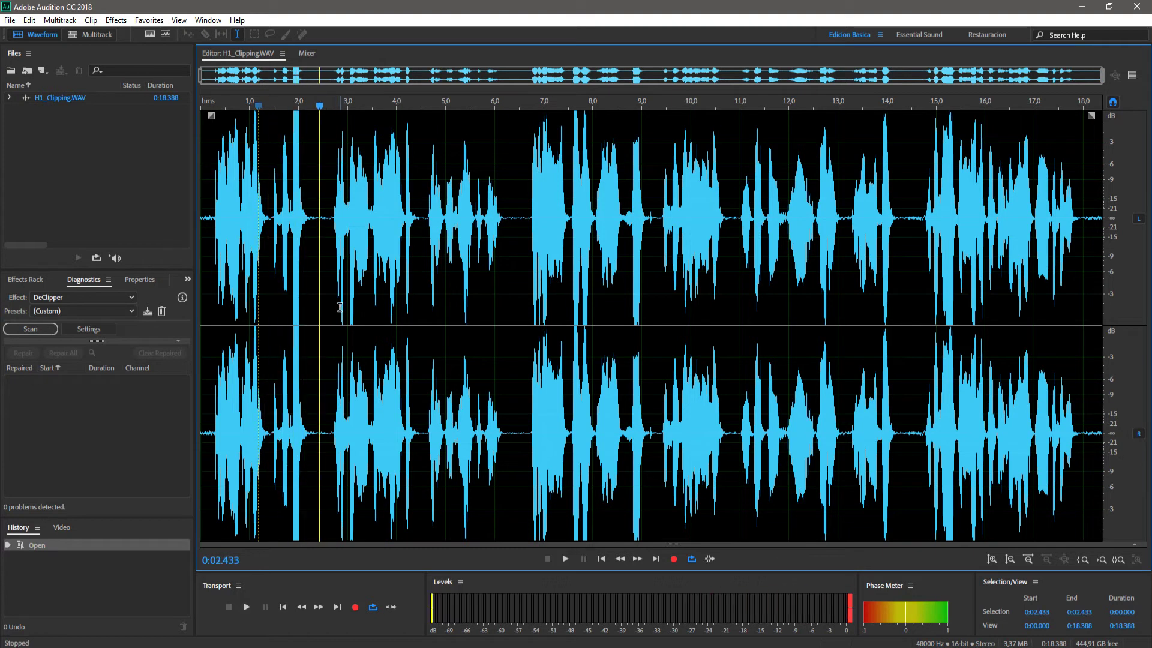
{"action": "left_click", "coordinate": [941, 329]}
{"action": "key", "text": "space"}
{"action": "left_click", "coordinate": [917, 327]}
{"action": "key", "text": "space"}
{"action": "left_click", "coordinate": [316, 321]}
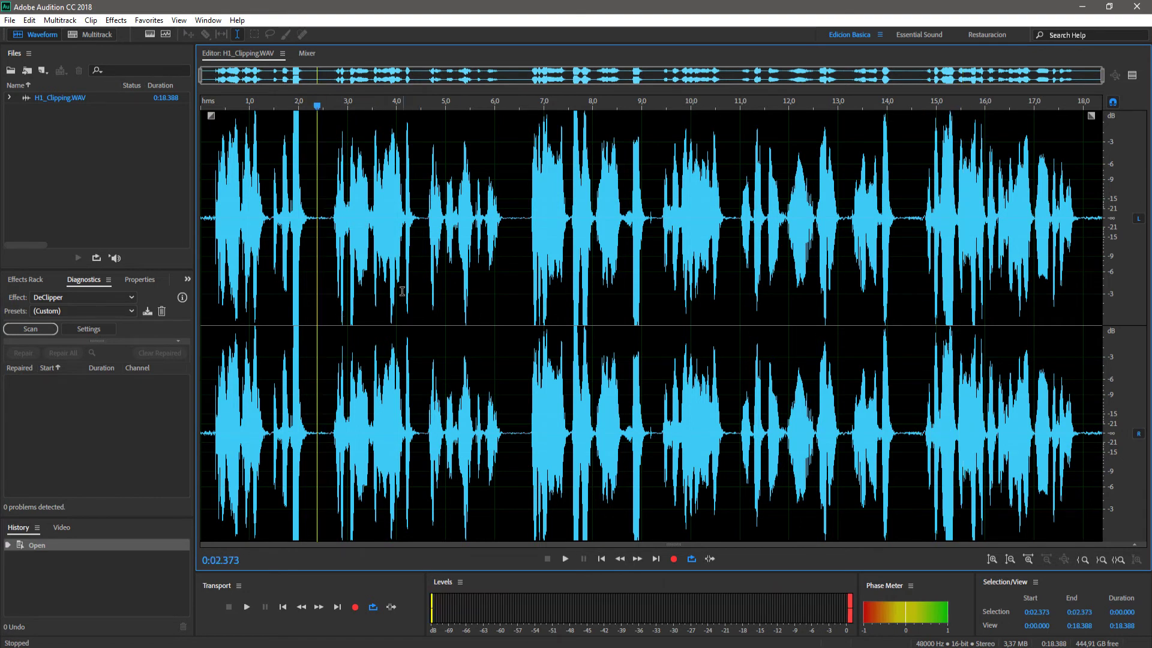
Step: Show the Diagnostics panel and choose DeClipper as its effect
{"action": "left_click", "coordinate": [208, 21]}
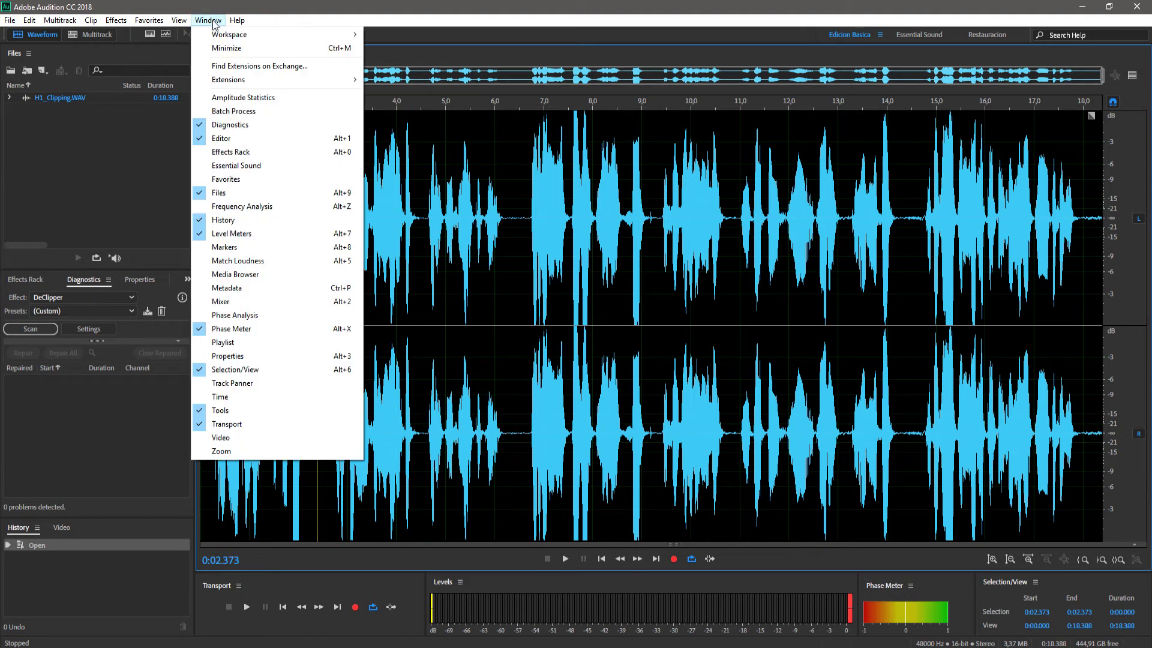
{"action": "left_click", "coordinate": [231, 126]}
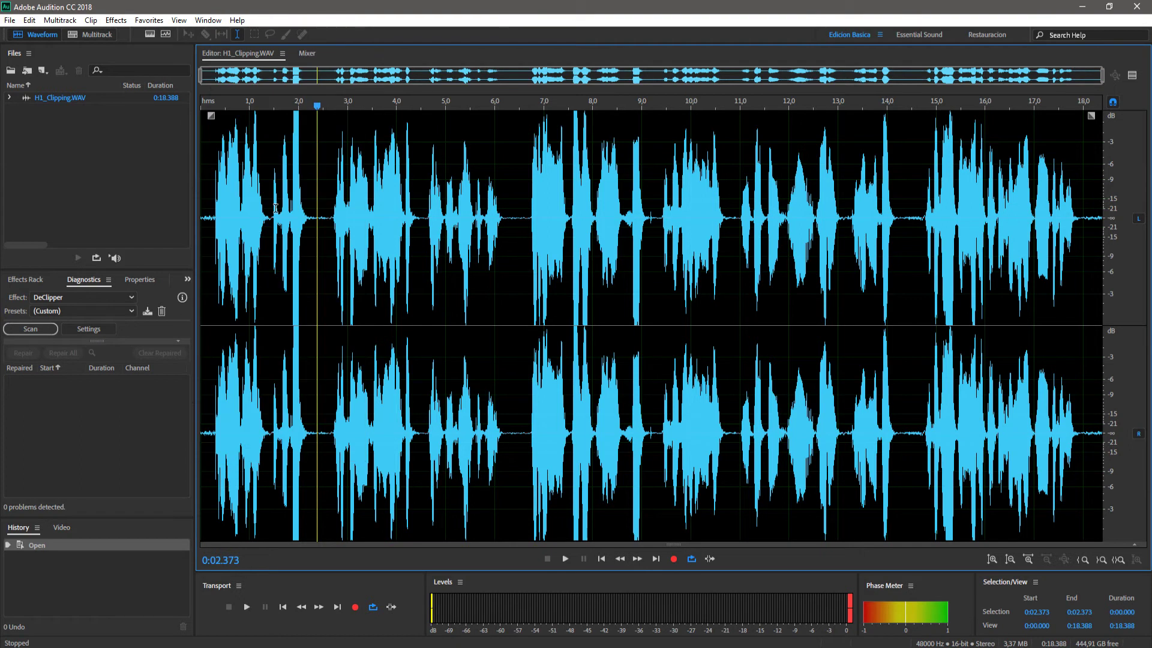
{"action": "left_click", "coordinate": [86, 279]}
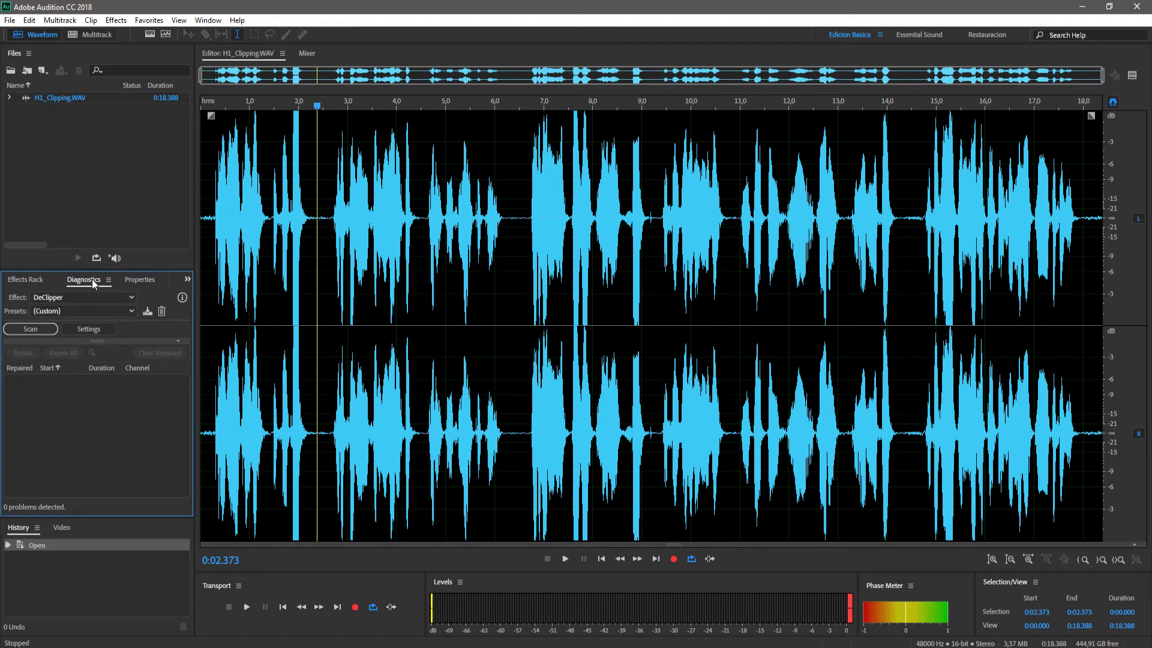
{"action": "left_click", "coordinate": [132, 298]}
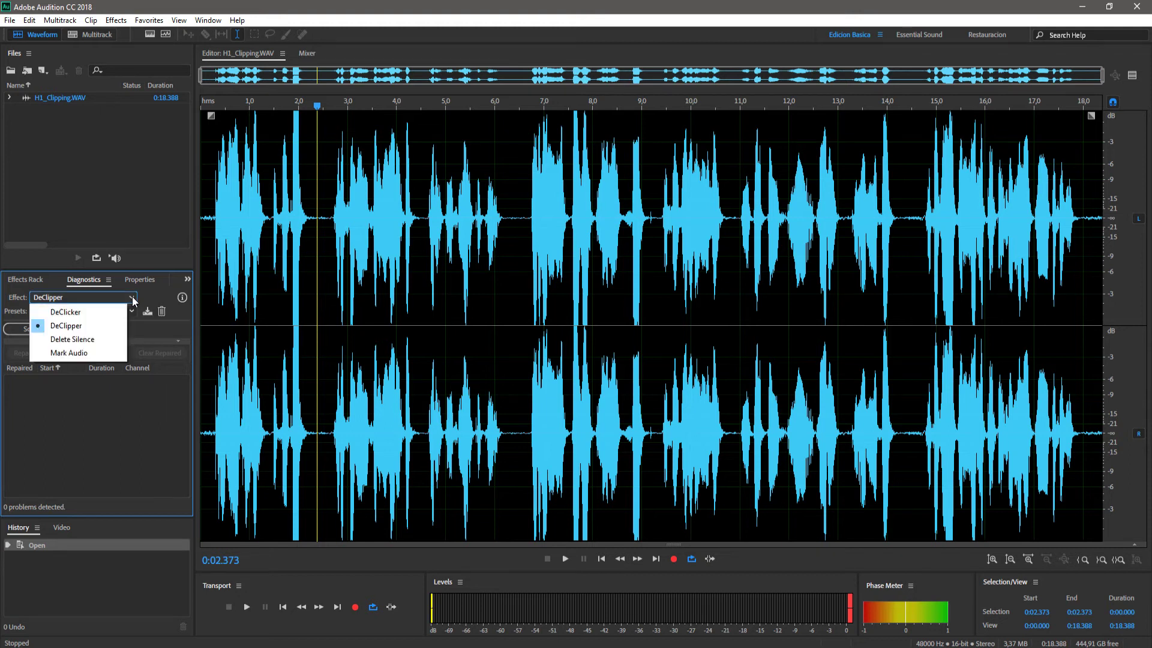
{"action": "left_click", "coordinate": [84, 328]}
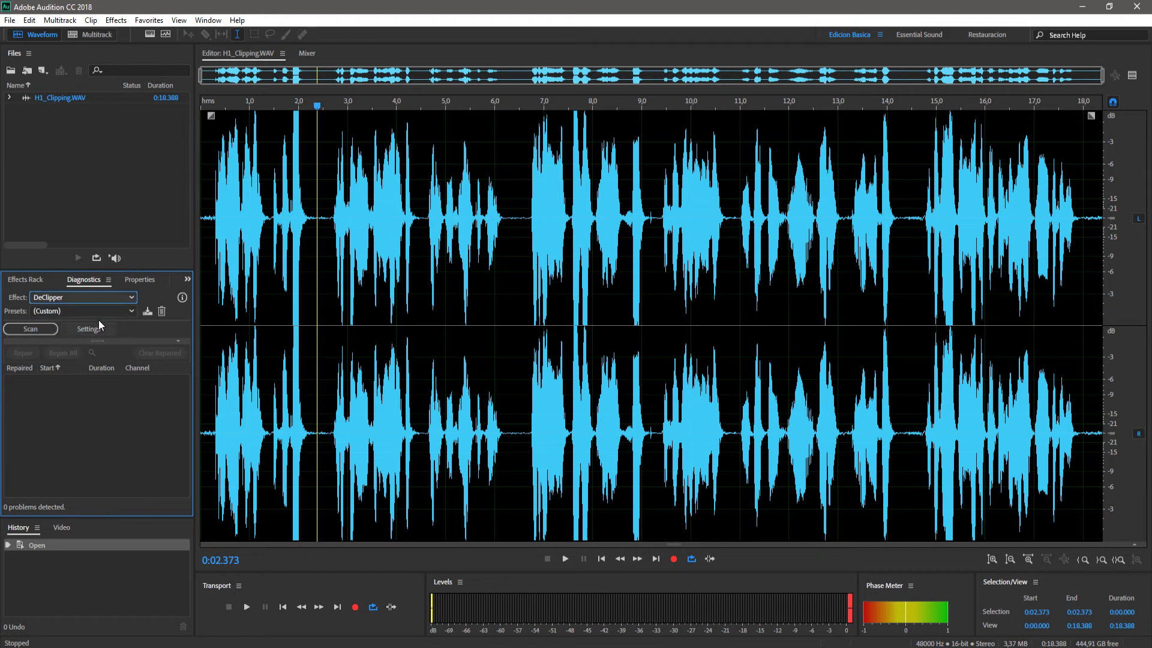
Step: Review the DeClipper parameter settings and scan the audio file for clipping problems
{"action": "left_click", "coordinate": [88, 330]}
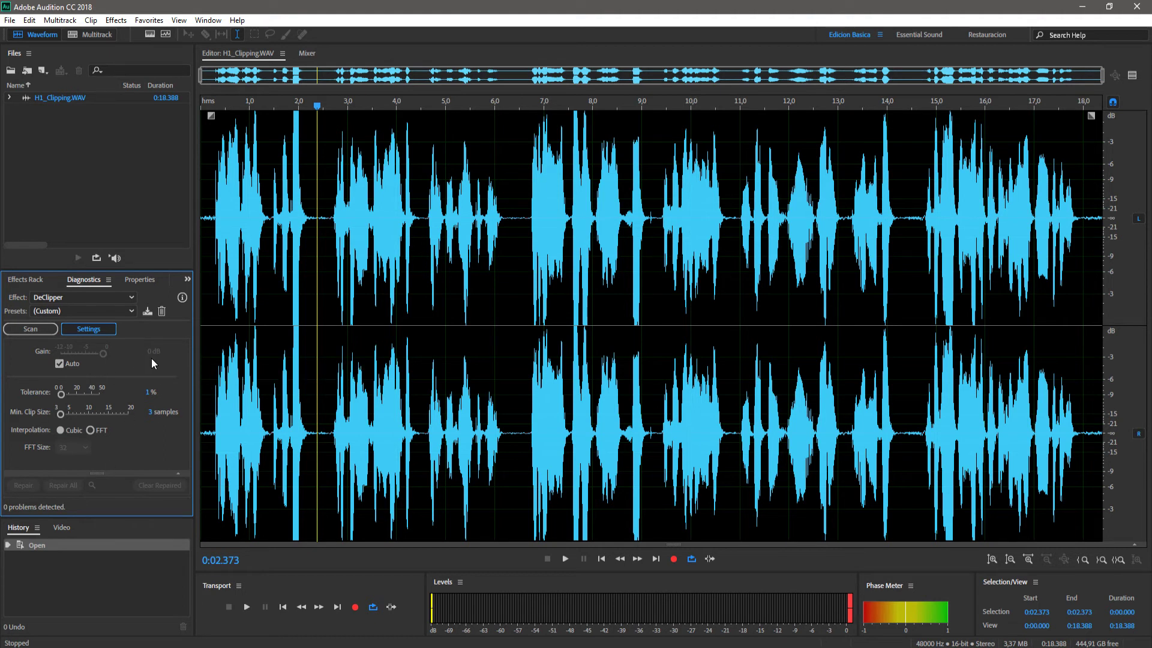
{"action": "left_click", "coordinate": [89, 333]}
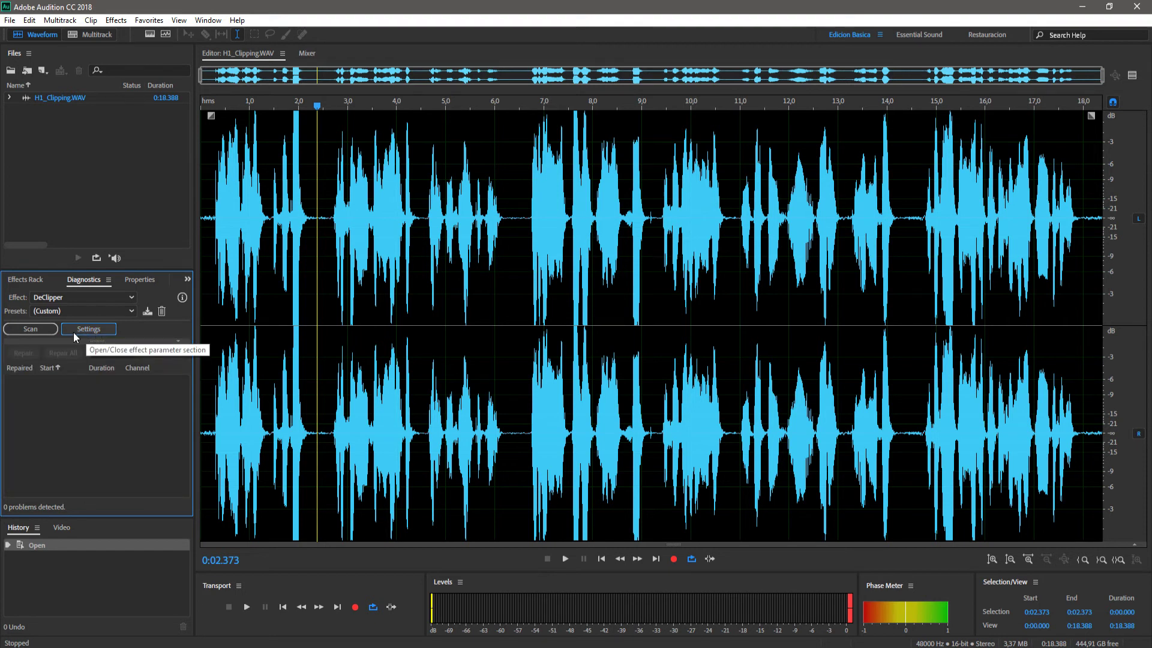
{"action": "left_click", "coordinate": [91, 331]}
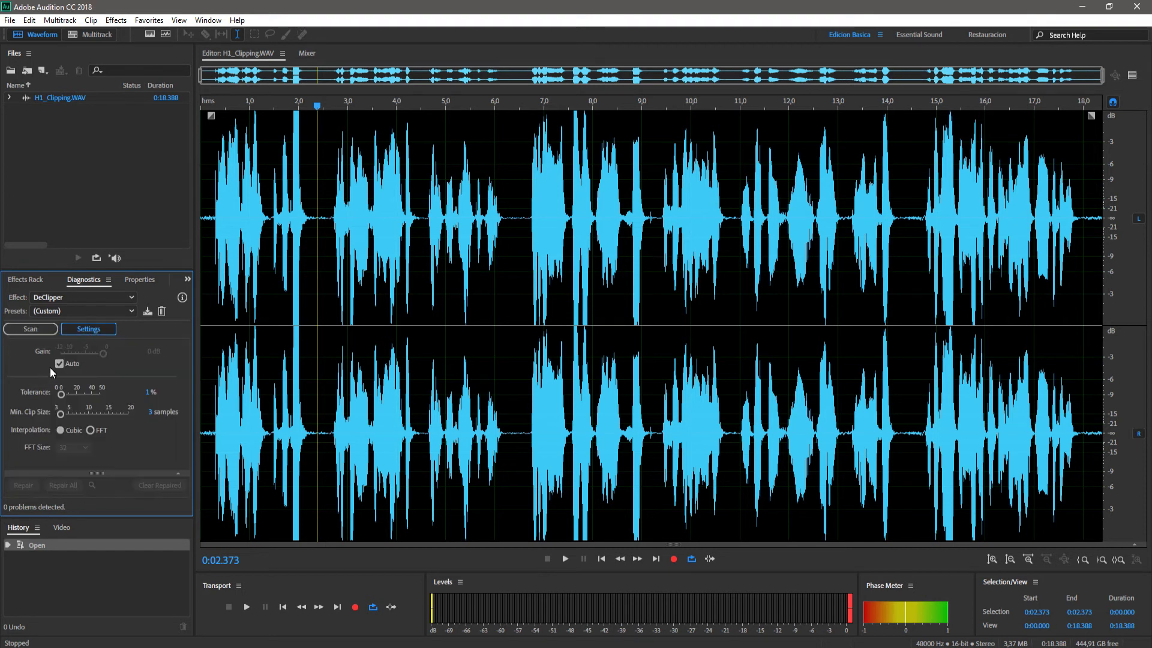
{"action": "left_click", "coordinate": [94, 332]}
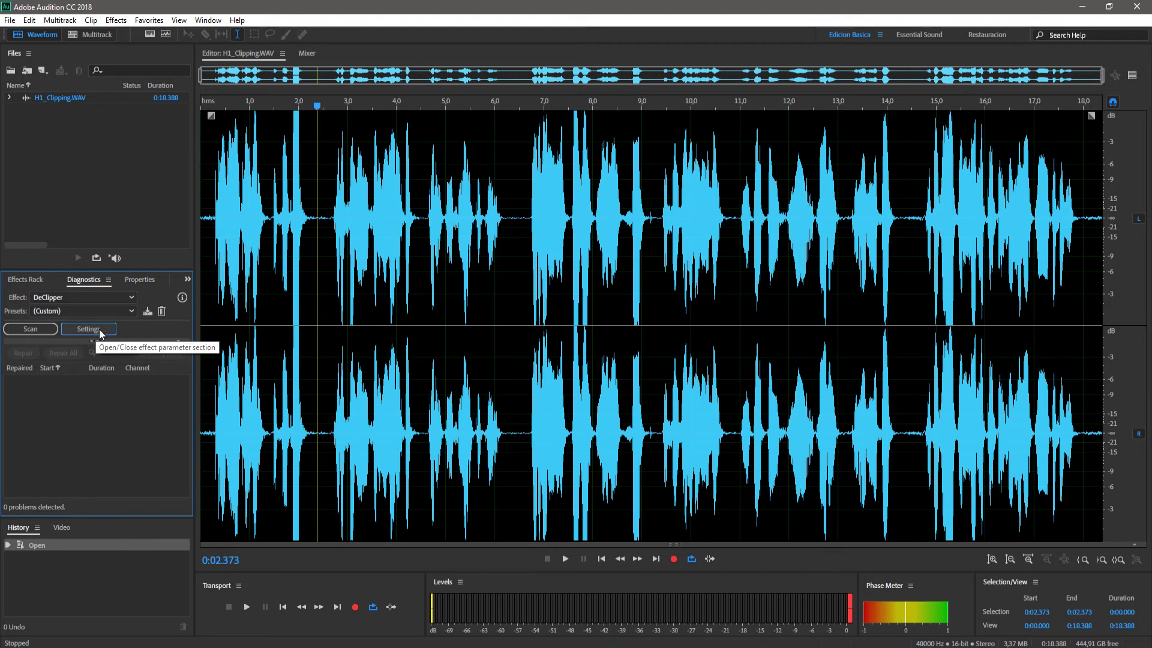
{"action": "left_click", "coordinate": [31, 329]}
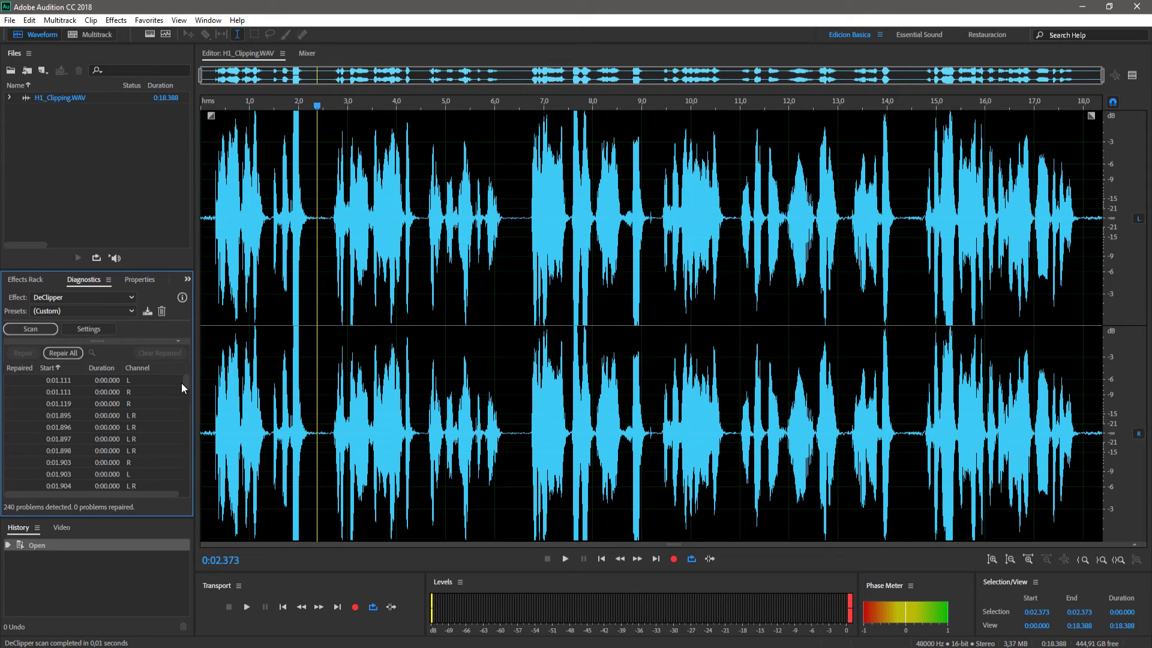
Step: Select a detected problem at 0:07.624 in the scan results and examine the flattened waveform peaks around it at sample level
{"action": "left_click", "coordinate": [100, 330]}
{"action": "left_click", "coordinate": [95, 332]}
{"action": "left_click_drag", "start_coordinate": [184, 383], "coordinate": [193, 435]}
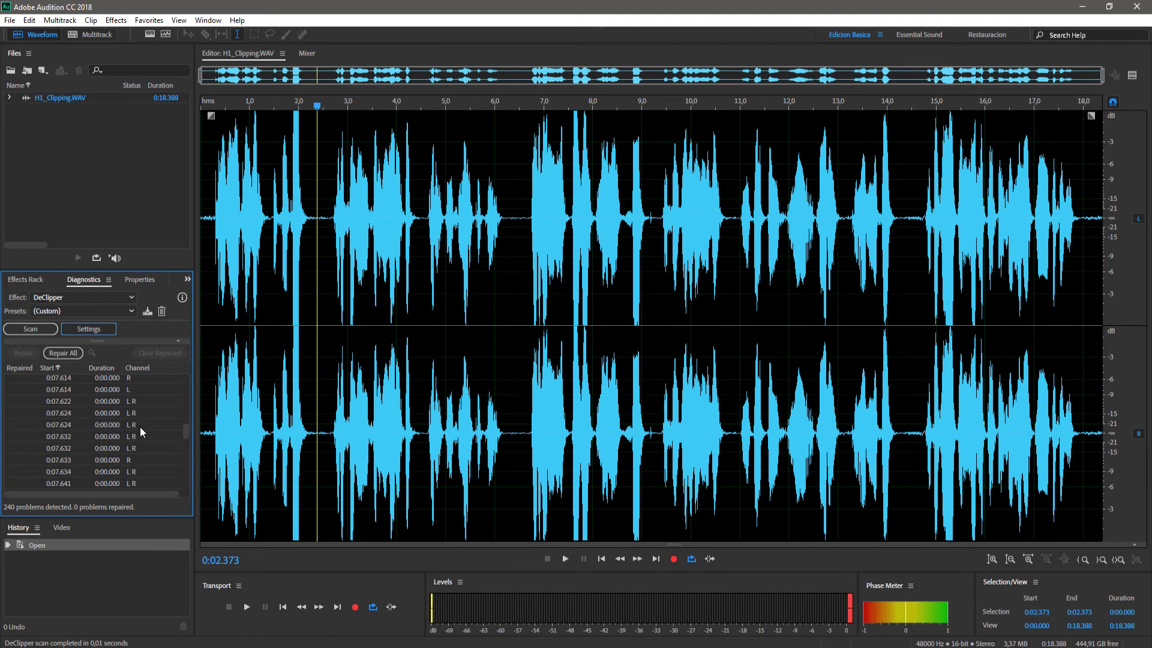
{"action": "left_click", "coordinate": [52, 425]}
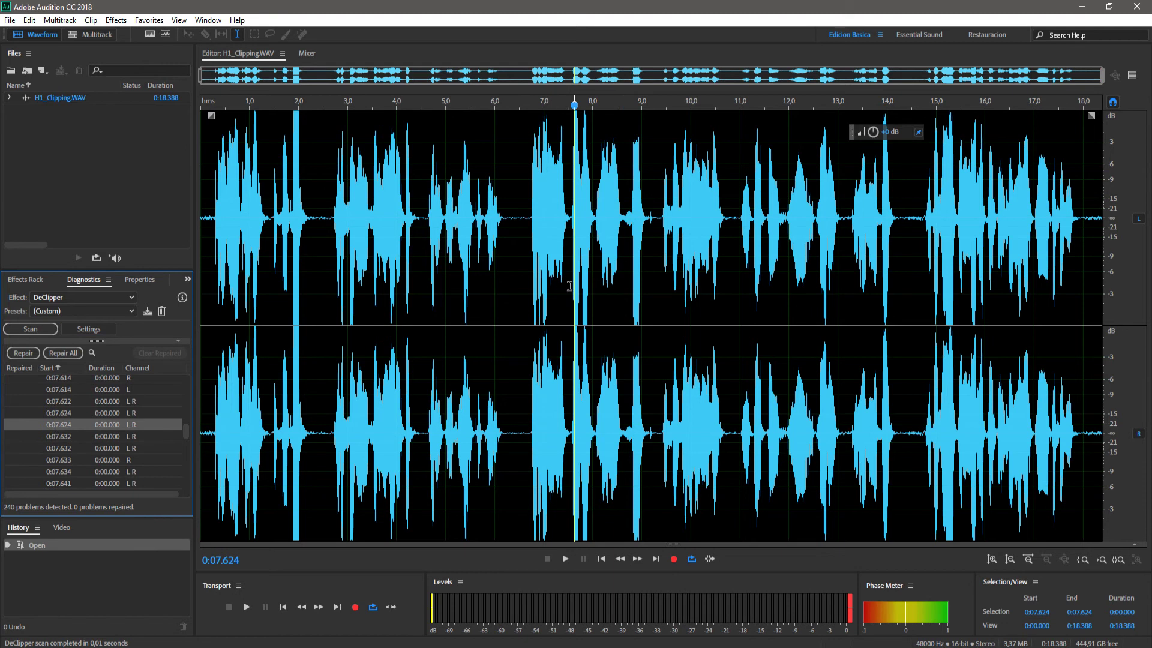
{"action": "scroll", "coordinate": [578, 298], "scroll_direction": "up", "scroll_amount": 10}
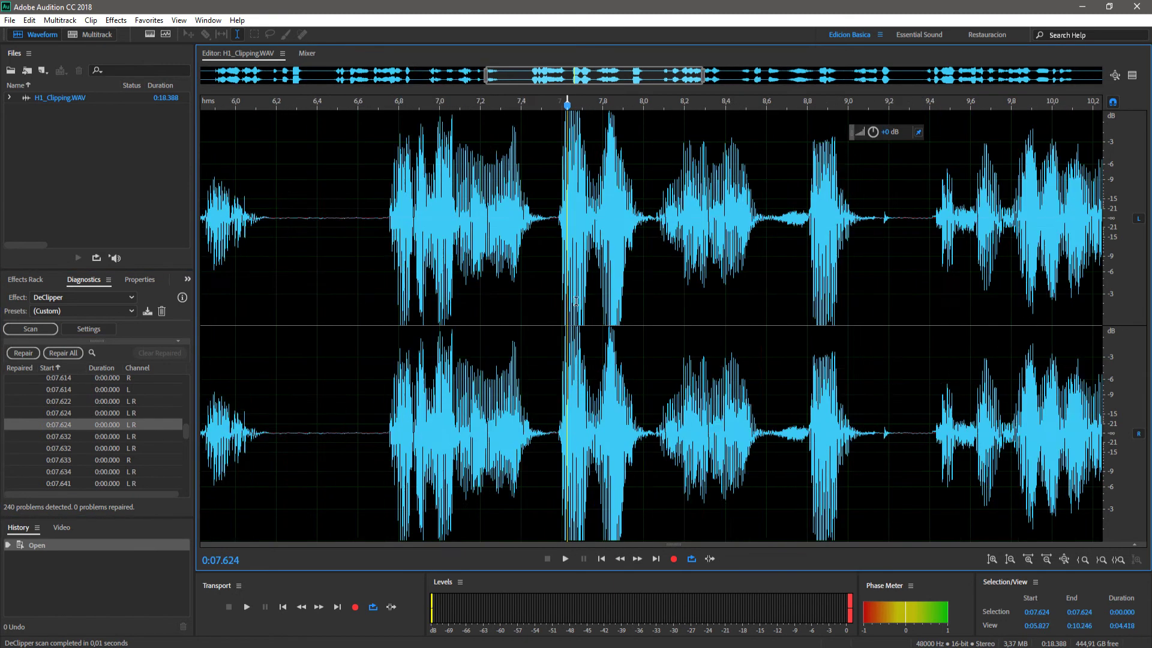
{"action": "scroll", "coordinate": [561, 301], "scroll_direction": "up", "scroll_amount": 10}
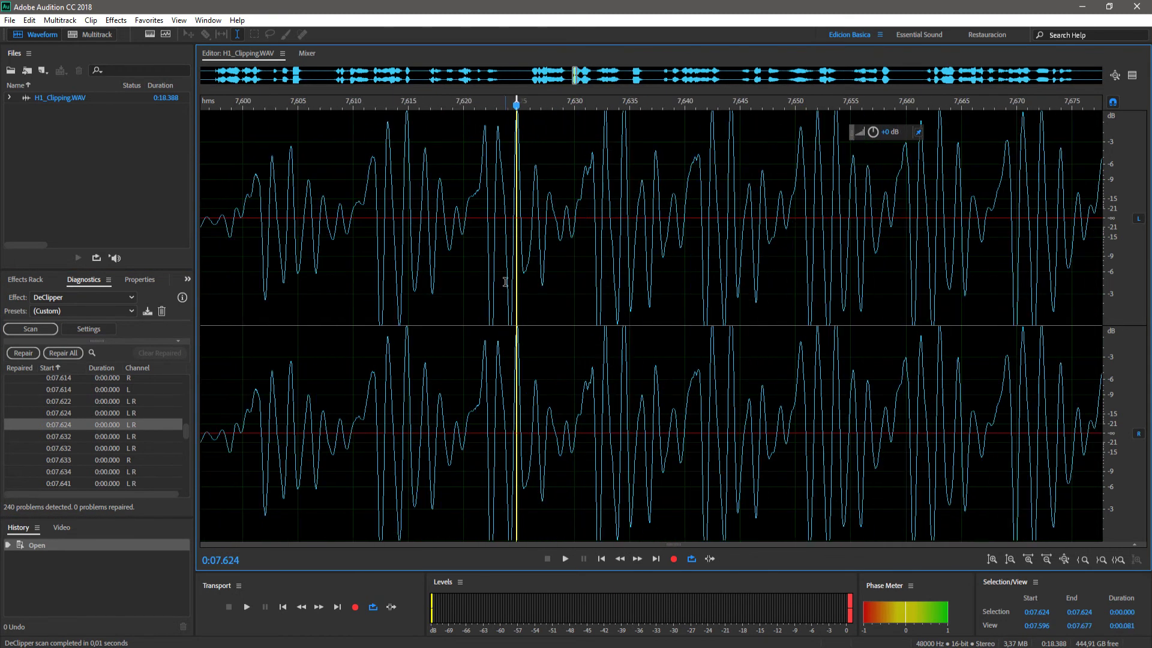
{"action": "scroll", "coordinate": [548, 281], "scroll_direction": "up", "scroll_amount": 8}
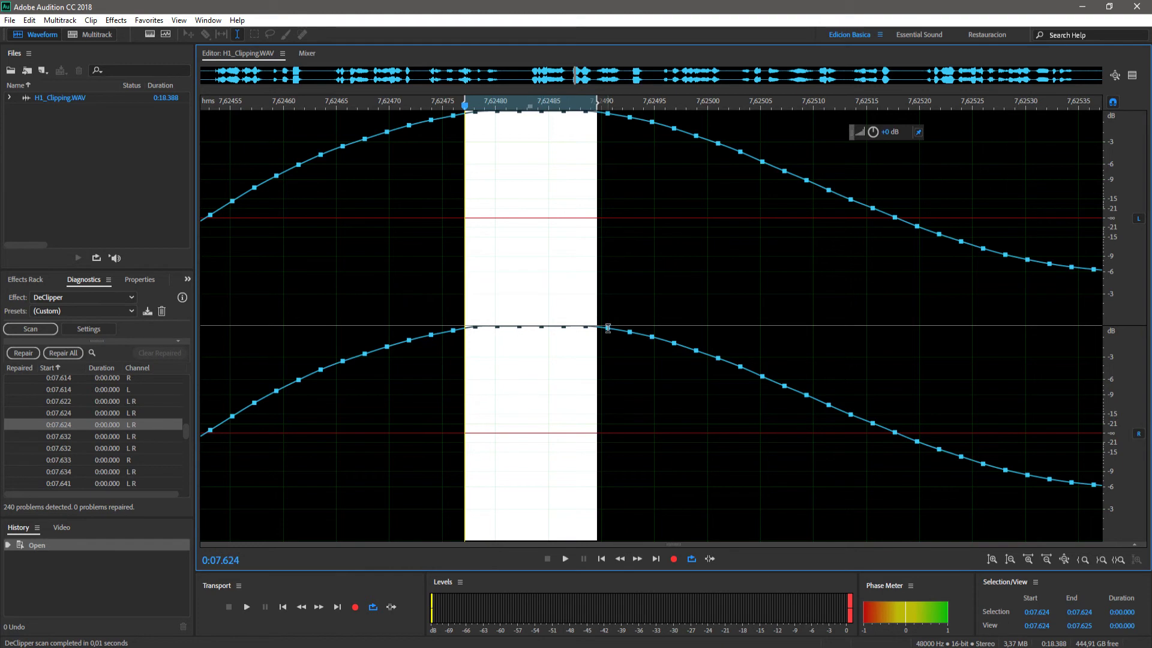
{"action": "scroll", "coordinate": [529, 327], "scroll_direction": "up", "scroll_amount": 4}
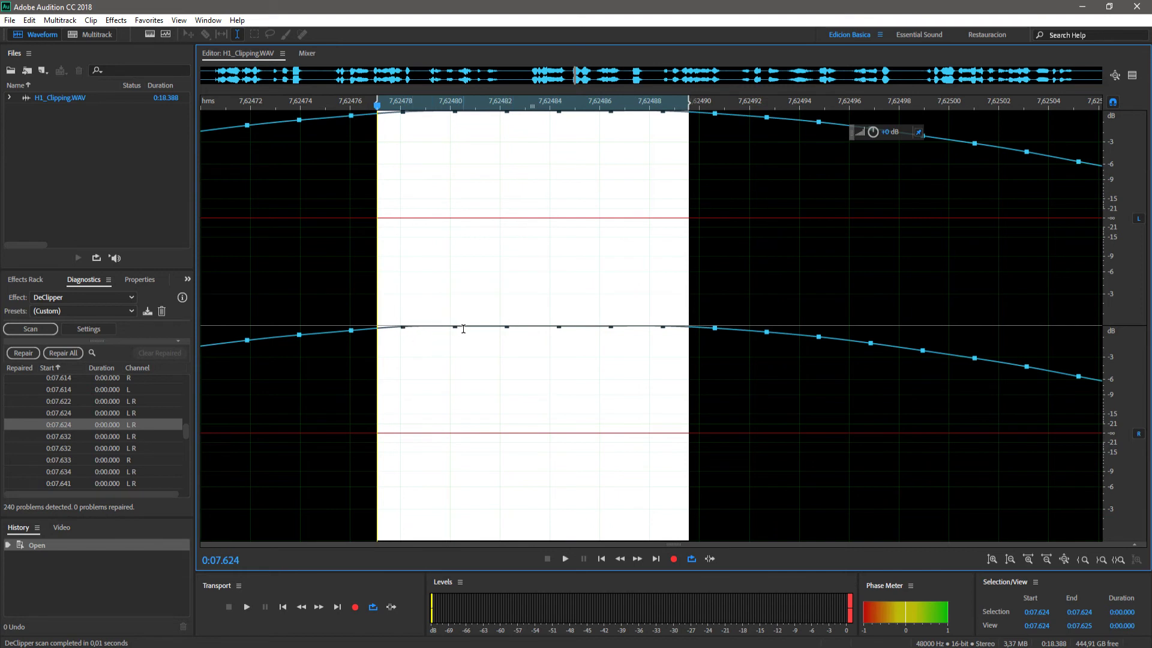
{"action": "scroll", "coordinate": [456, 327], "scroll_direction": "down", "scroll_amount": 4}
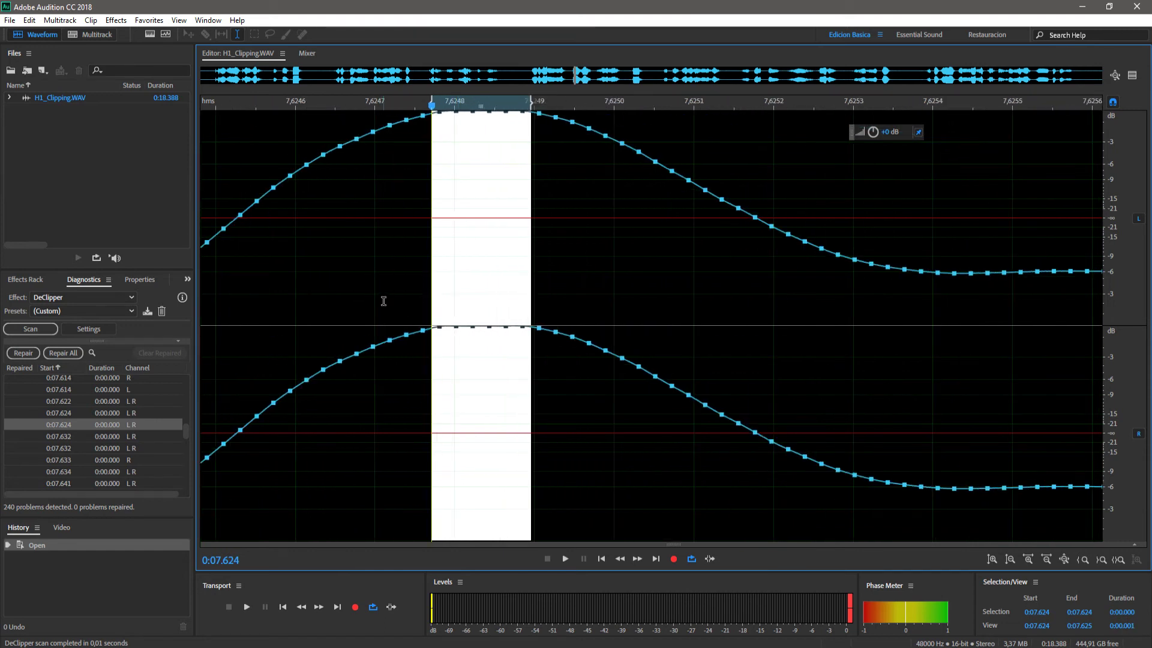
{"action": "scroll", "coordinate": [383, 300], "scroll_direction": "down", "scroll_amount": 3}
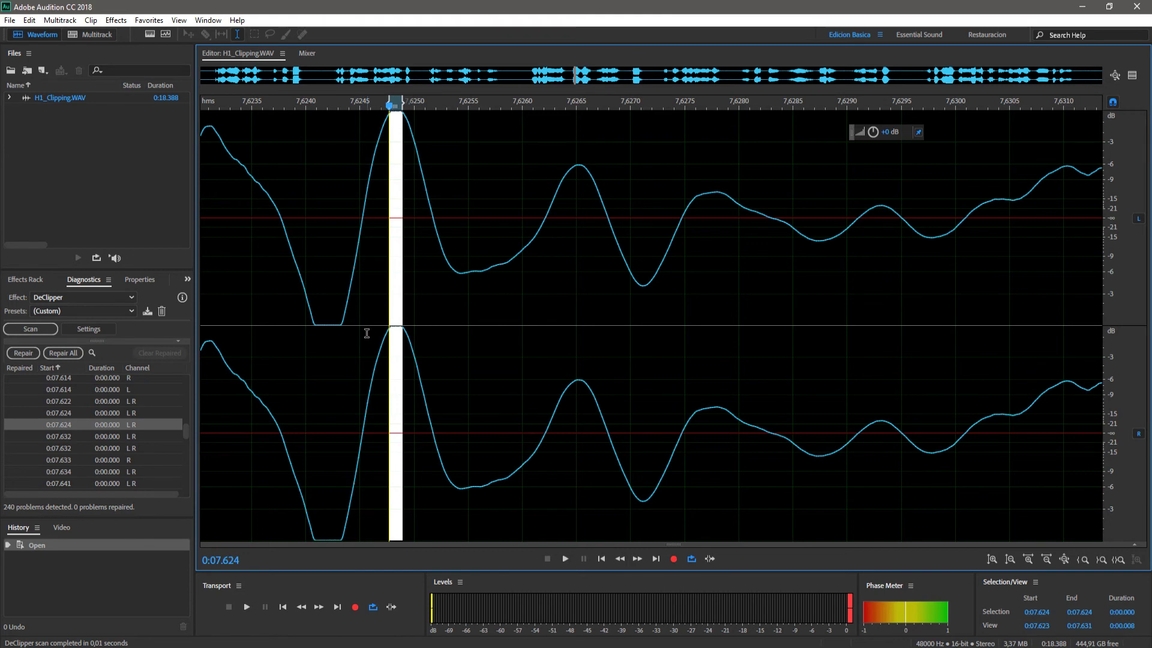
{"action": "scroll", "coordinate": [367, 335], "scroll_direction": "down", "scroll_amount": 2}
{"action": "scroll", "coordinate": [372, 334], "scroll_direction": "up", "scroll_amount": 5}
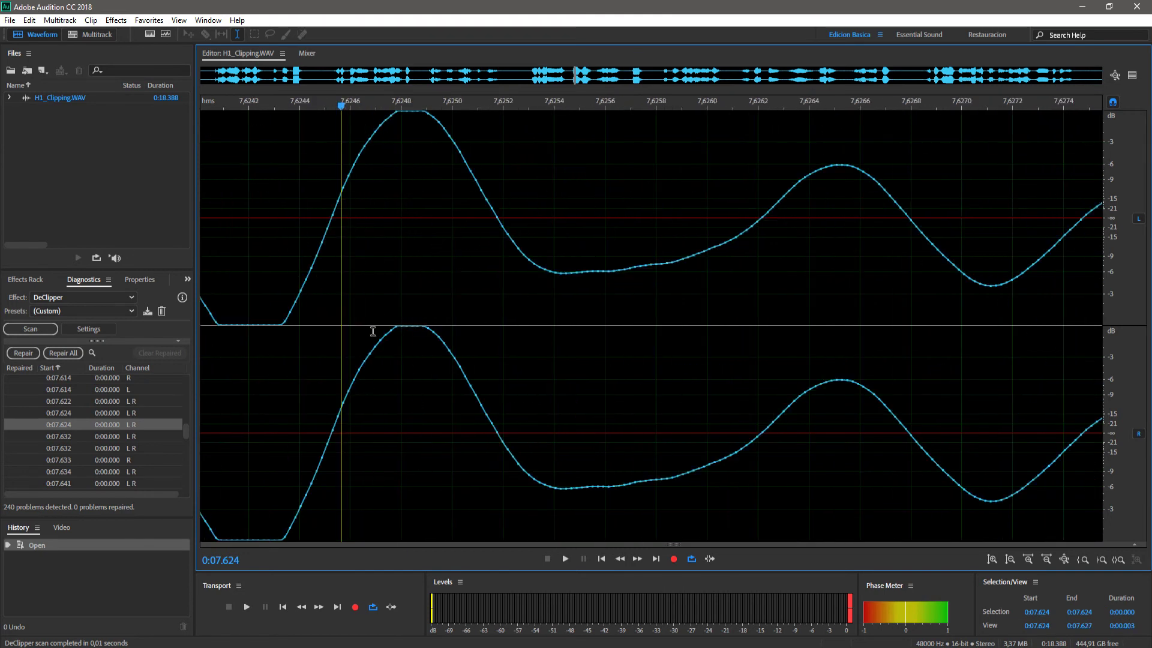
{"action": "scroll", "coordinate": [372, 333], "scroll_direction": "down", "scroll_amount": 15}
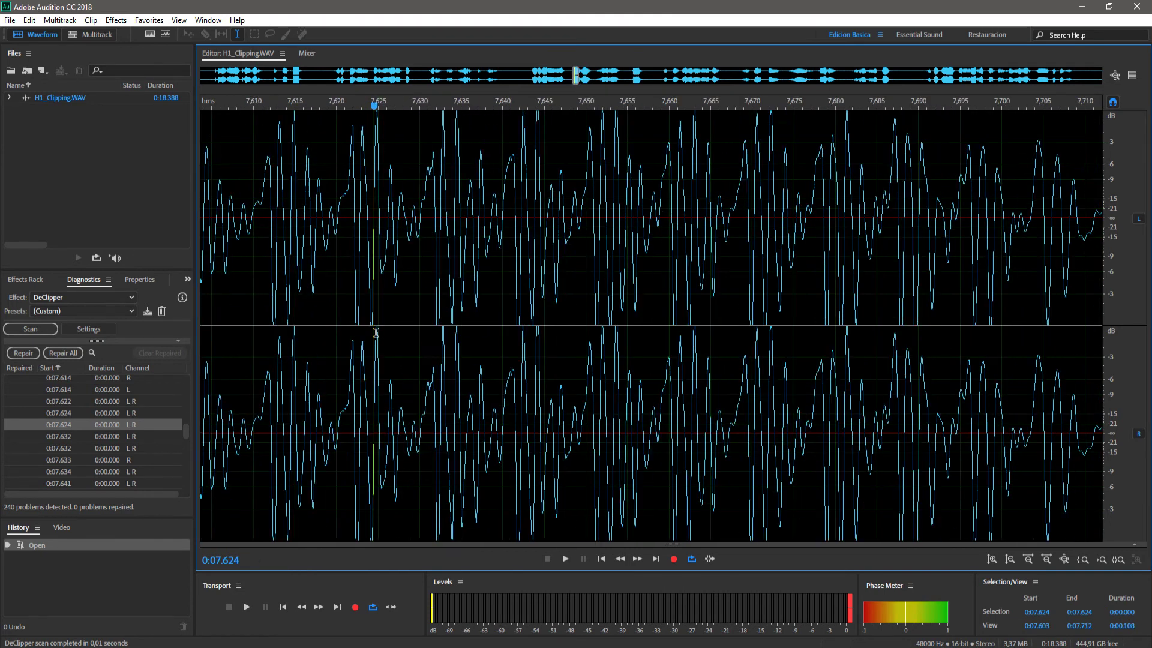
Step: Repair all clipping problems detected by the DeClipper scan across the whole recording
{"action": "scroll", "coordinate": [375, 329], "scroll_direction": "down", "scroll_amount": 6}
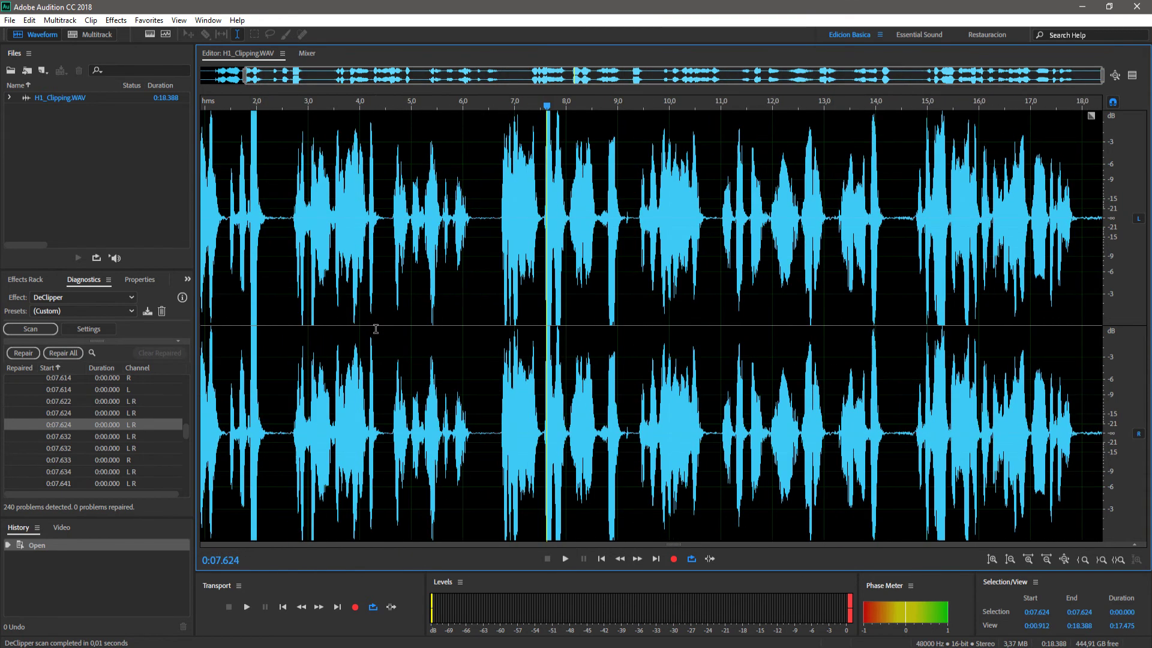
{"action": "left_click", "coordinate": [462, 317]}
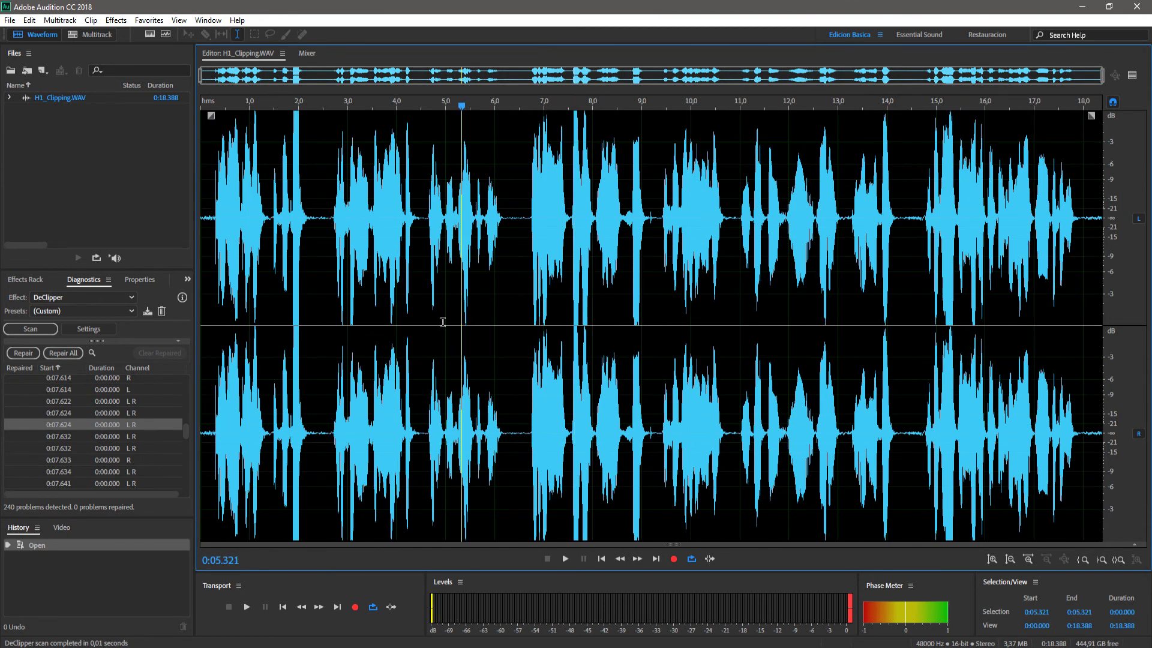
{"action": "left_click", "coordinate": [365, 322]}
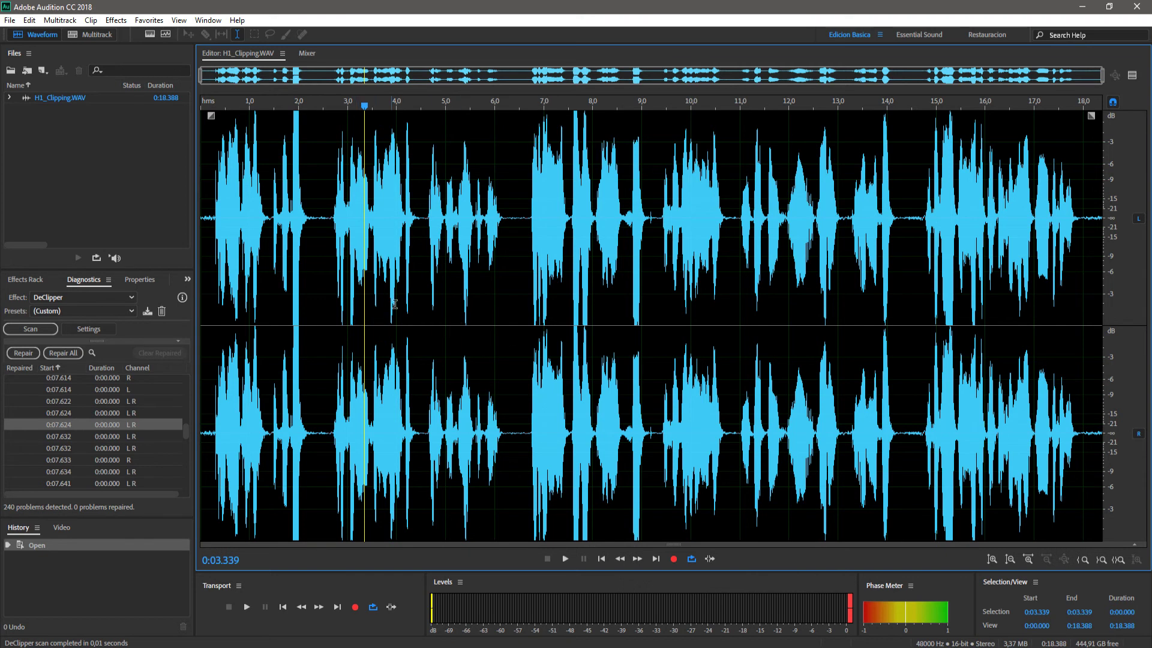
{"action": "left_click", "coordinate": [521, 324]}
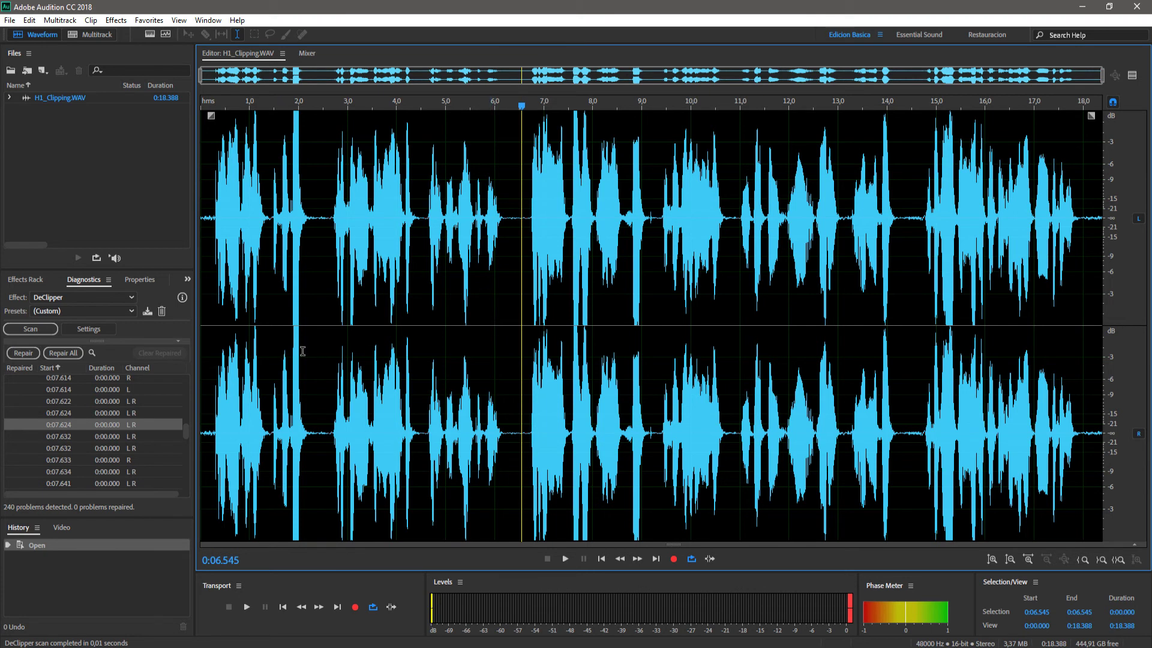
{"action": "left_click", "coordinate": [286, 325]}
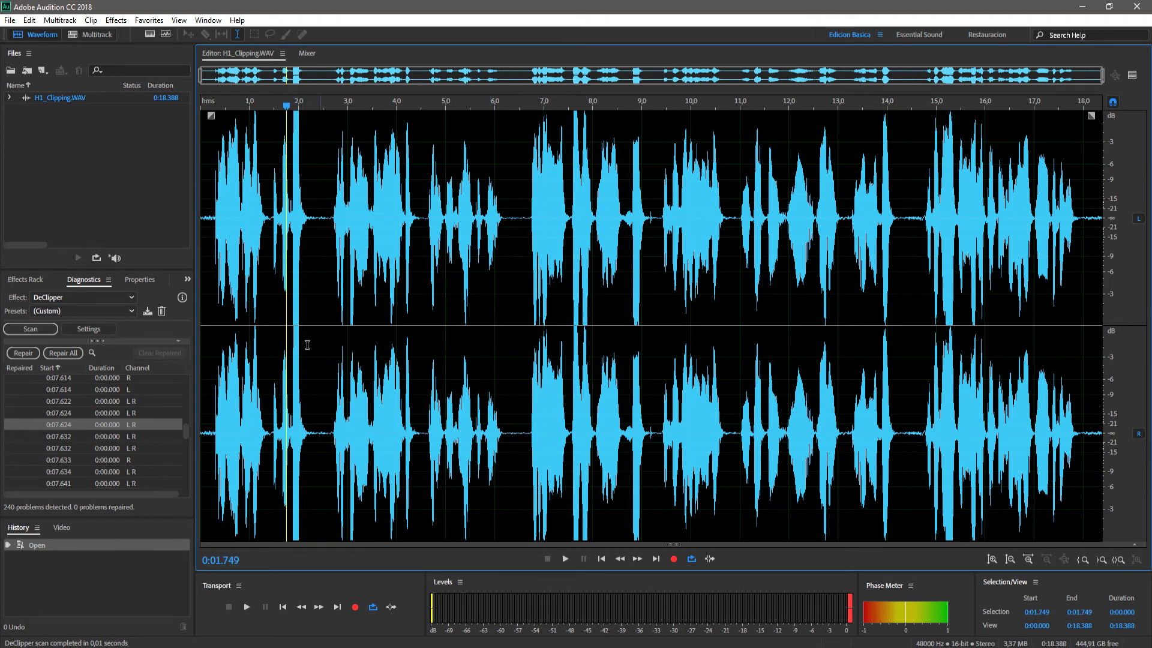
{"action": "left_click", "coordinate": [60, 352]}
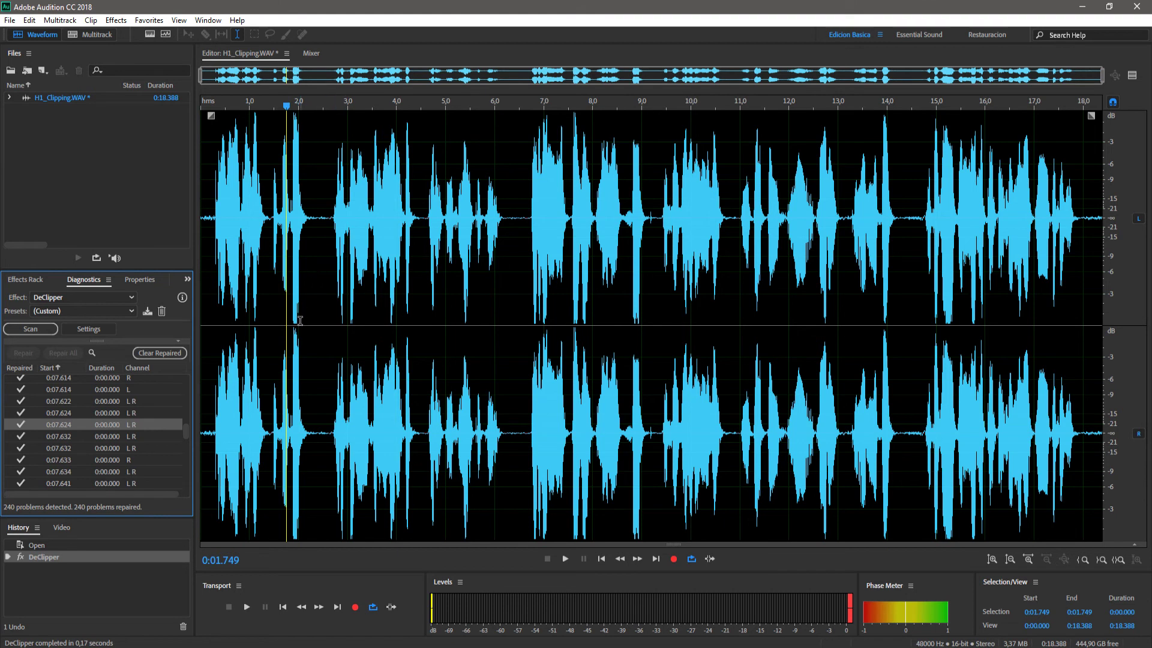
Step: Compare the original and DeClipper history states around 2 and 15 seconds, finishing on the repaired version
{"action": "left_click", "coordinate": [95, 545]}
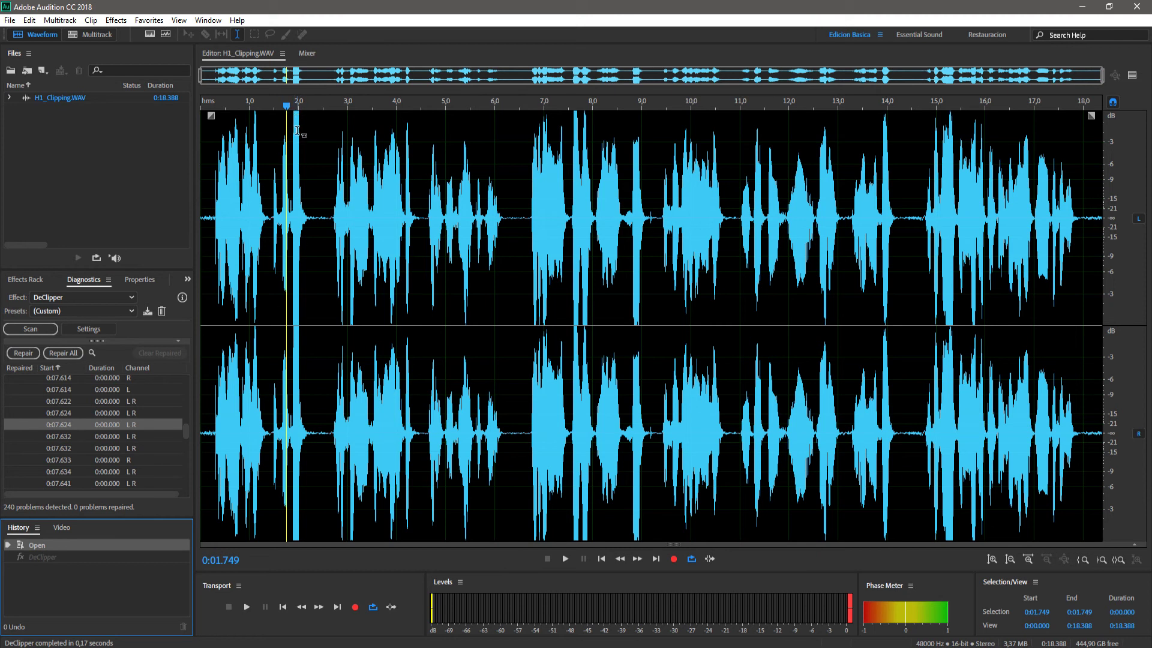
{"action": "left_click", "coordinate": [44, 556]}
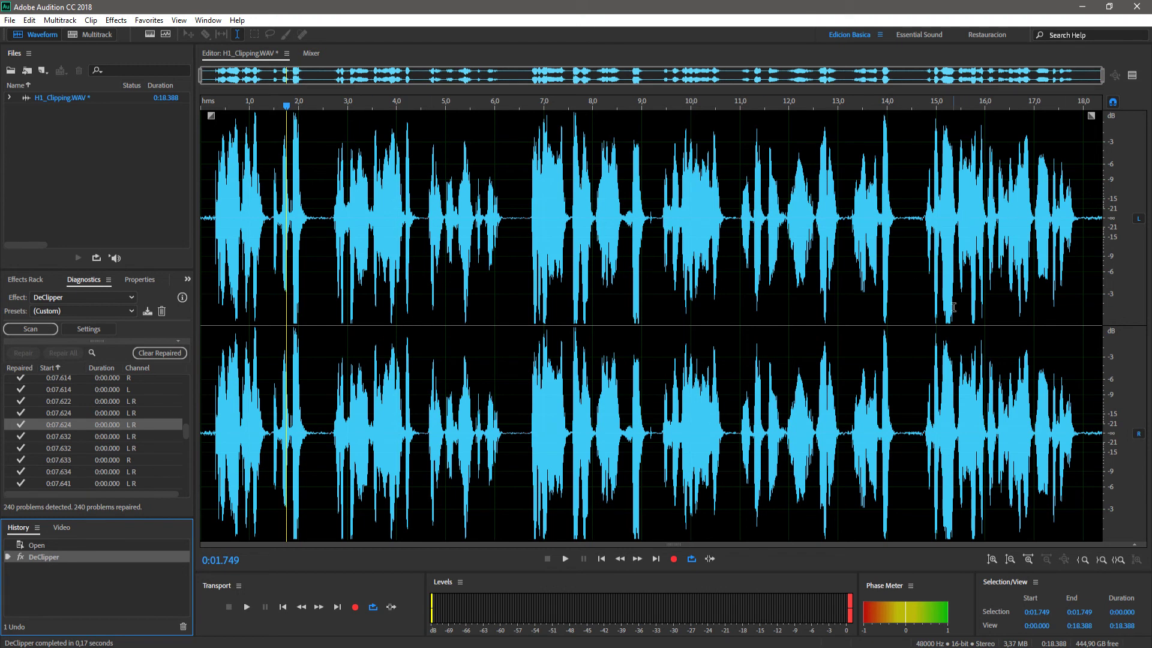
{"action": "left_click", "coordinate": [941, 323]}
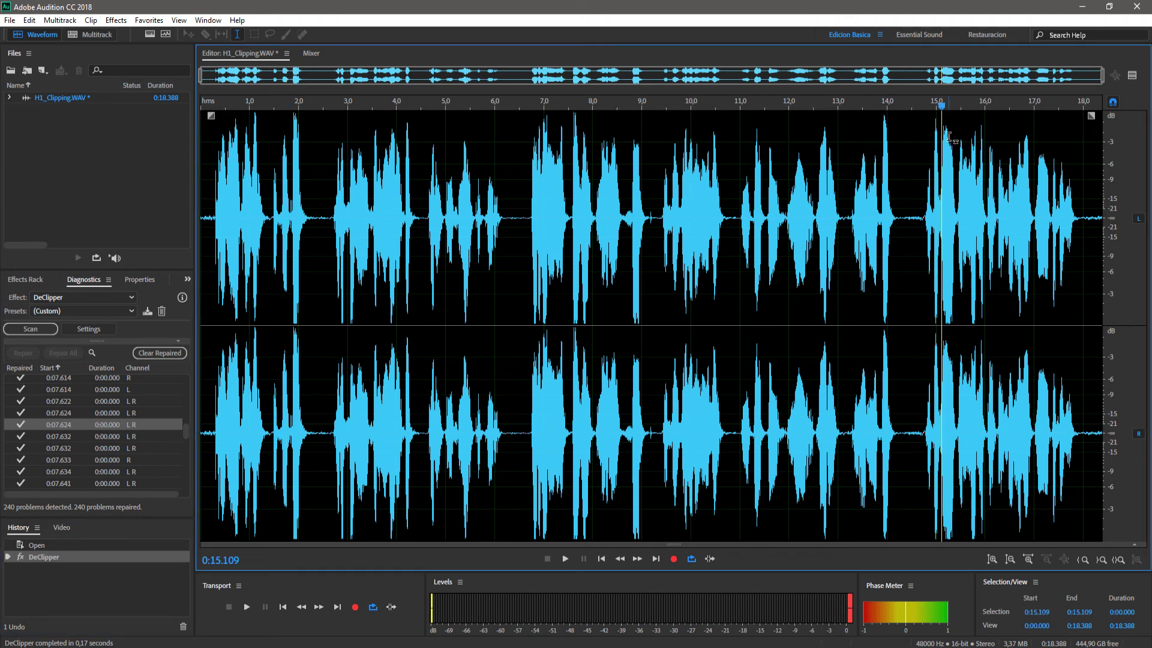
{"action": "left_click", "coordinate": [136, 543]}
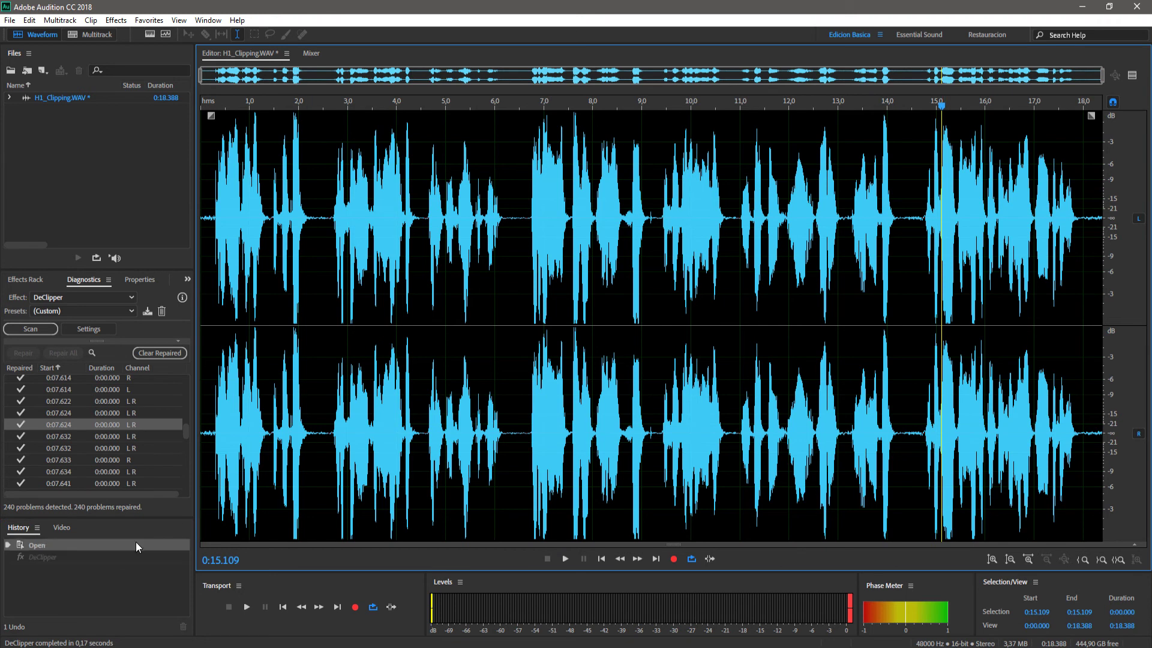
{"action": "left_click", "coordinate": [937, 232]}
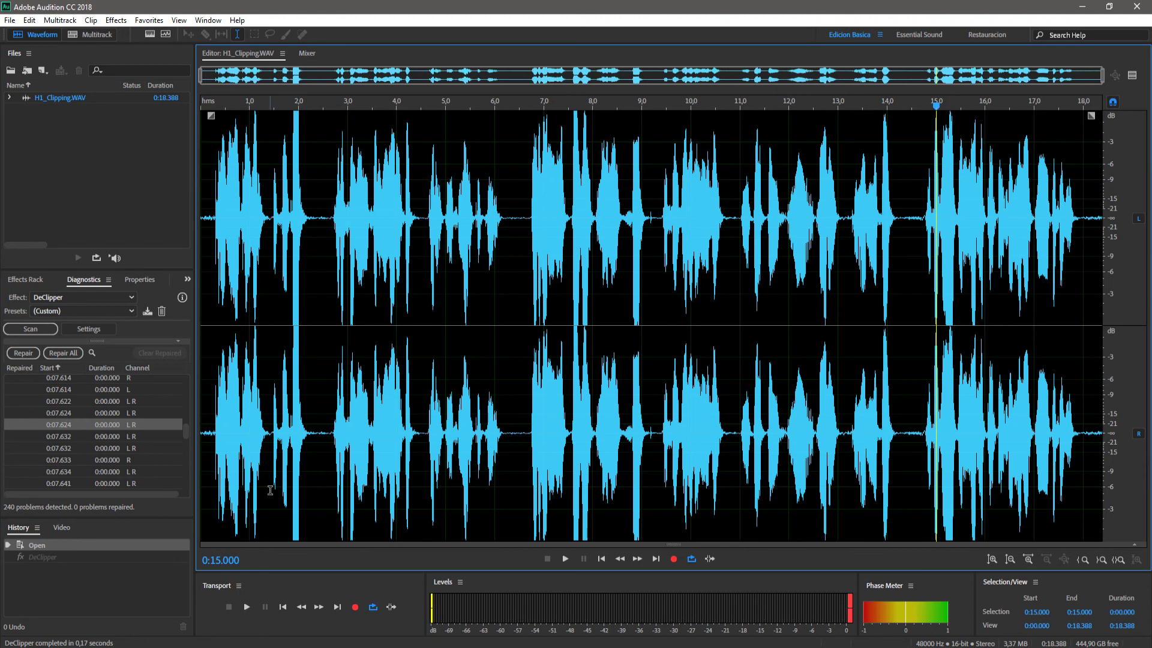
{"action": "left_click", "coordinate": [56, 556]}
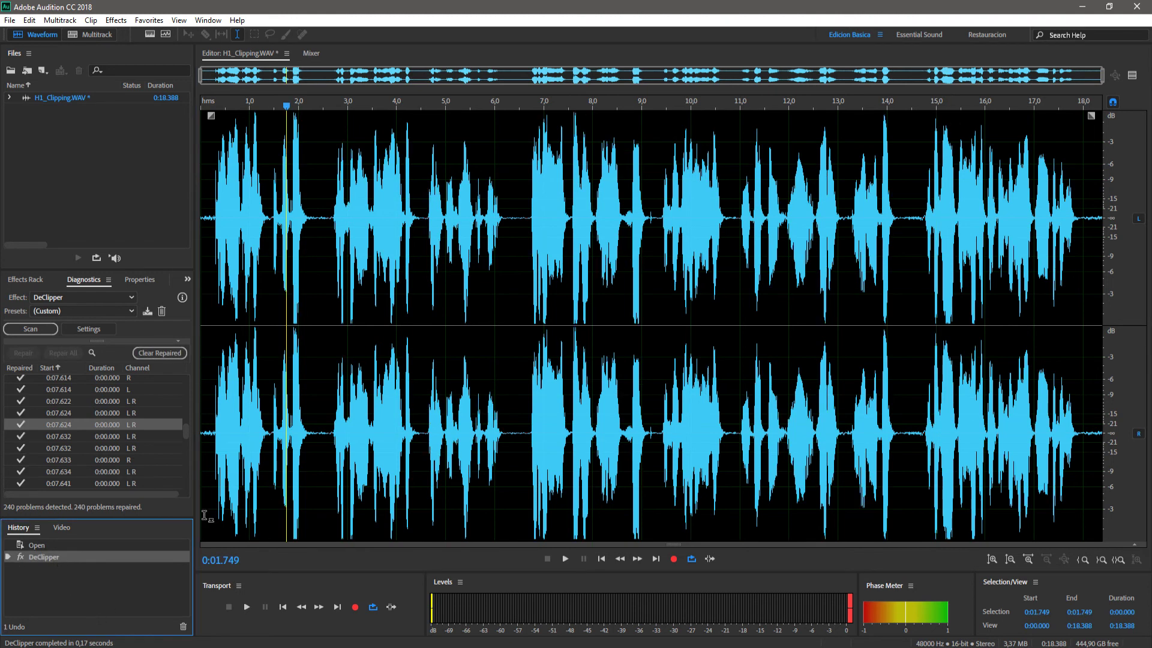
Step: Replay the repaired passage near 2 seconds to check the level meter for clipping
{"action": "left_click", "coordinate": [277, 329]}
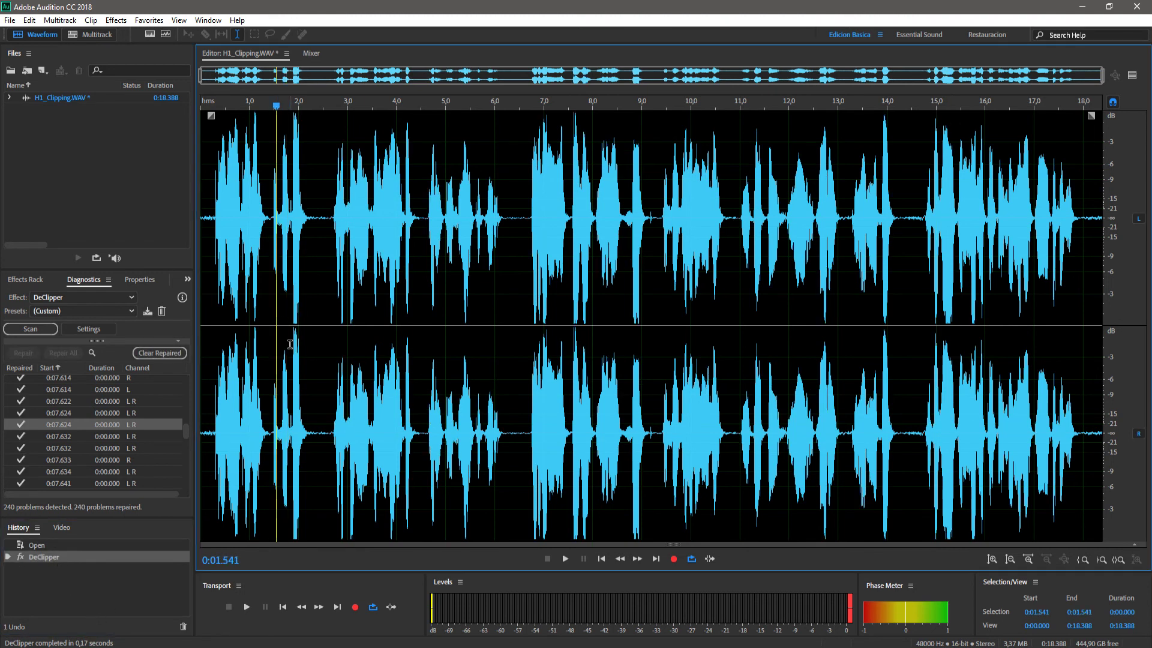
{"action": "key", "text": "space"}
{"action": "key", "text": "space"}
{"action": "left_click", "coordinate": [283, 321]}
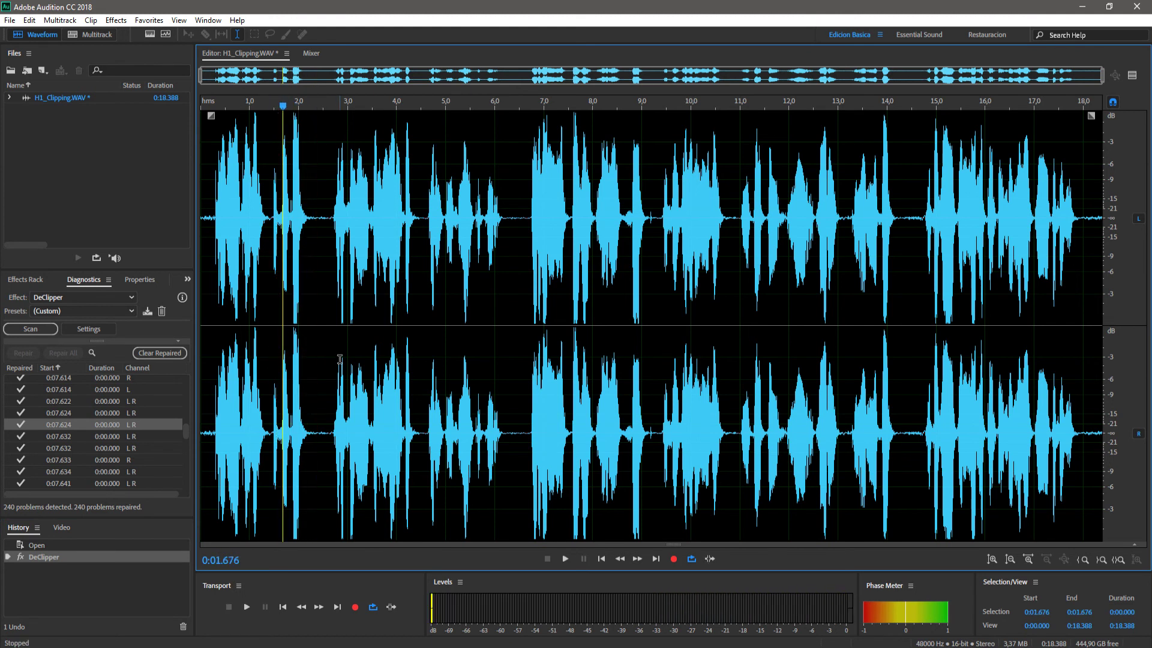
{"action": "key", "text": "space"}
{"action": "key", "text": "space"}
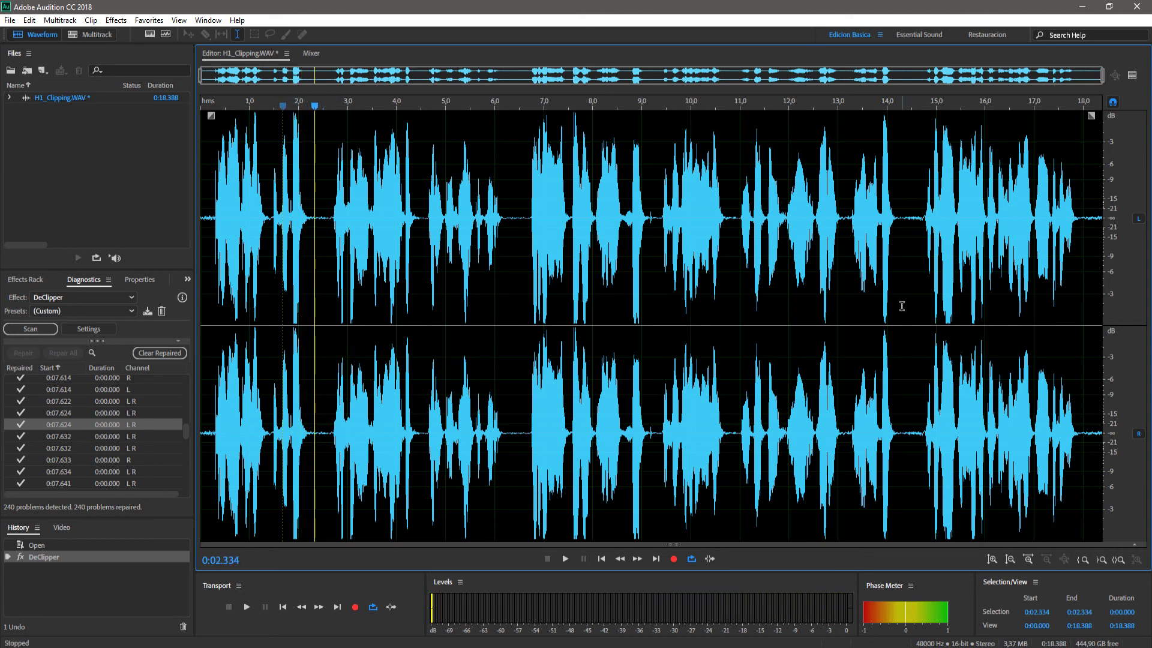
Step: Replay the repaired passage near 15 seconds to check its levels for clipping
{"action": "left_click", "coordinate": [929, 322]}
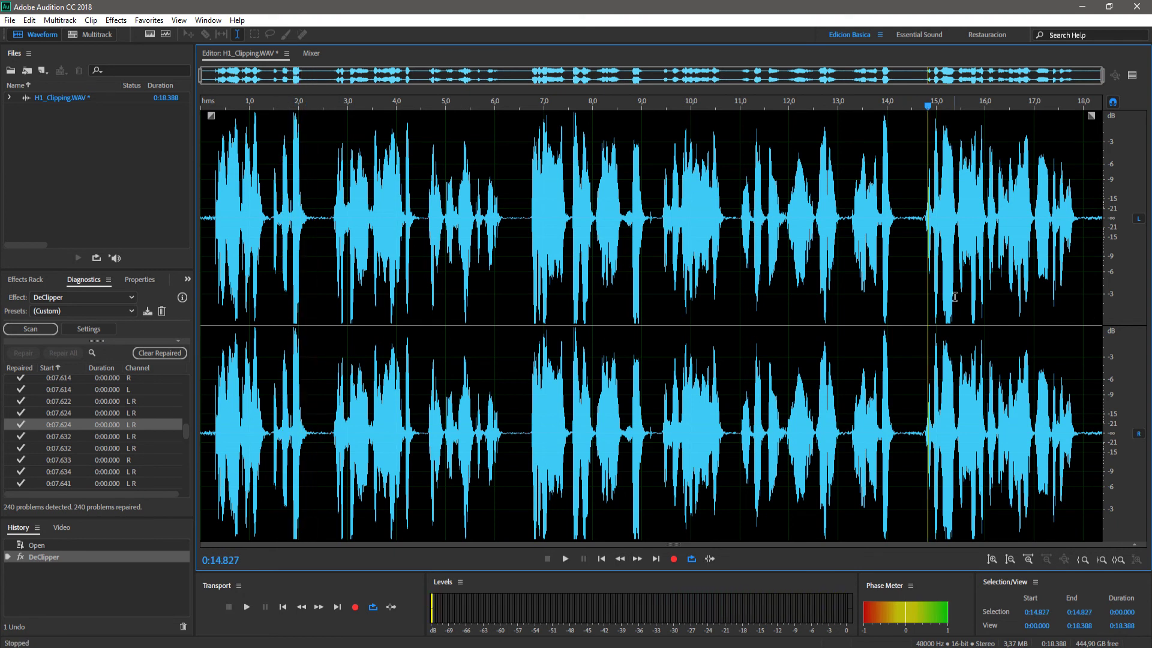
{"action": "key", "text": "space"}
{"action": "key", "text": "space"}
{"action": "left_click", "coordinate": [925, 324]}
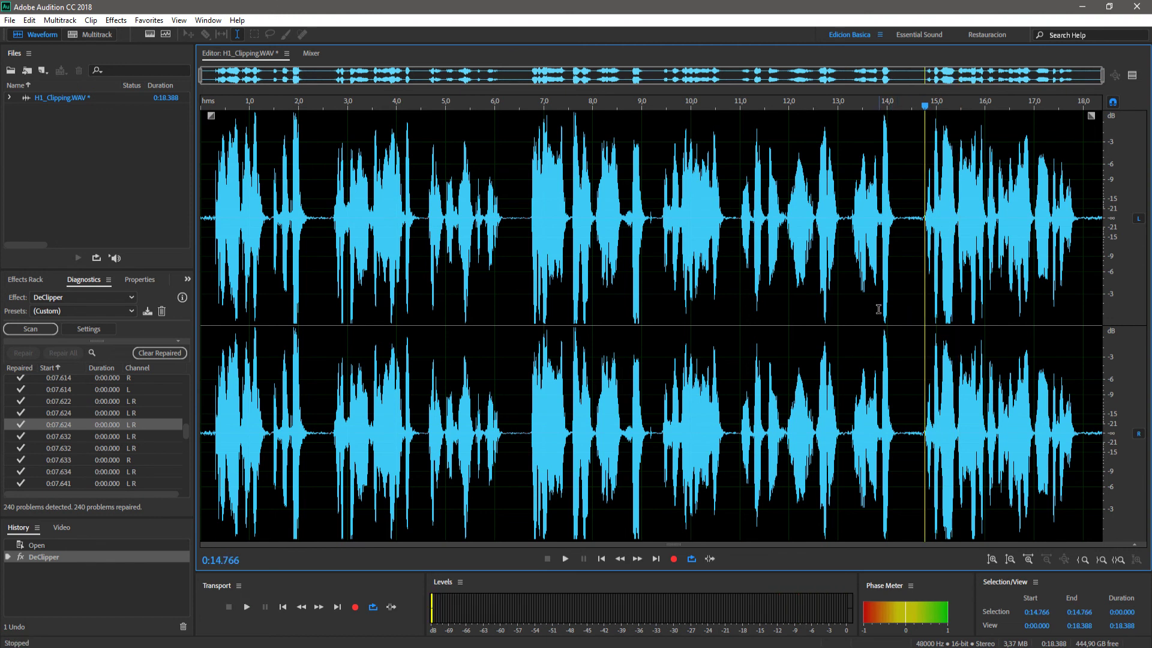
{"action": "key", "text": "space"}
{"action": "key", "text": "space"}
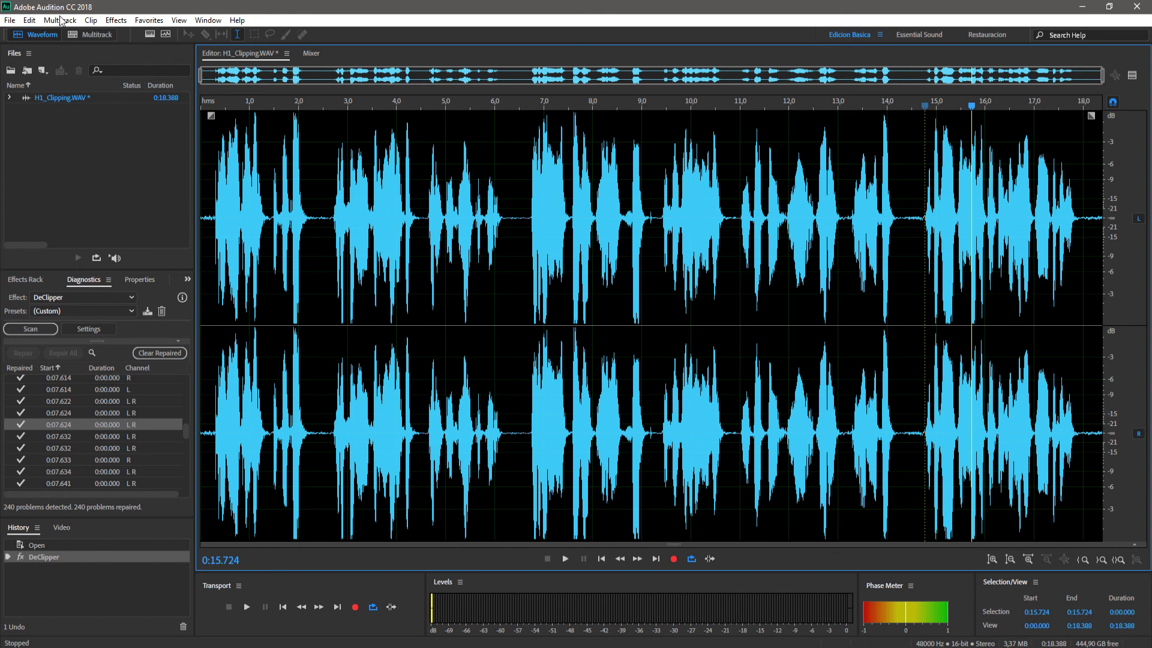
Step: Apply the Normalize to -0.6 dB favorite to the entire repaired recording
{"action": "left_click", "coordinate": [117, 22]}
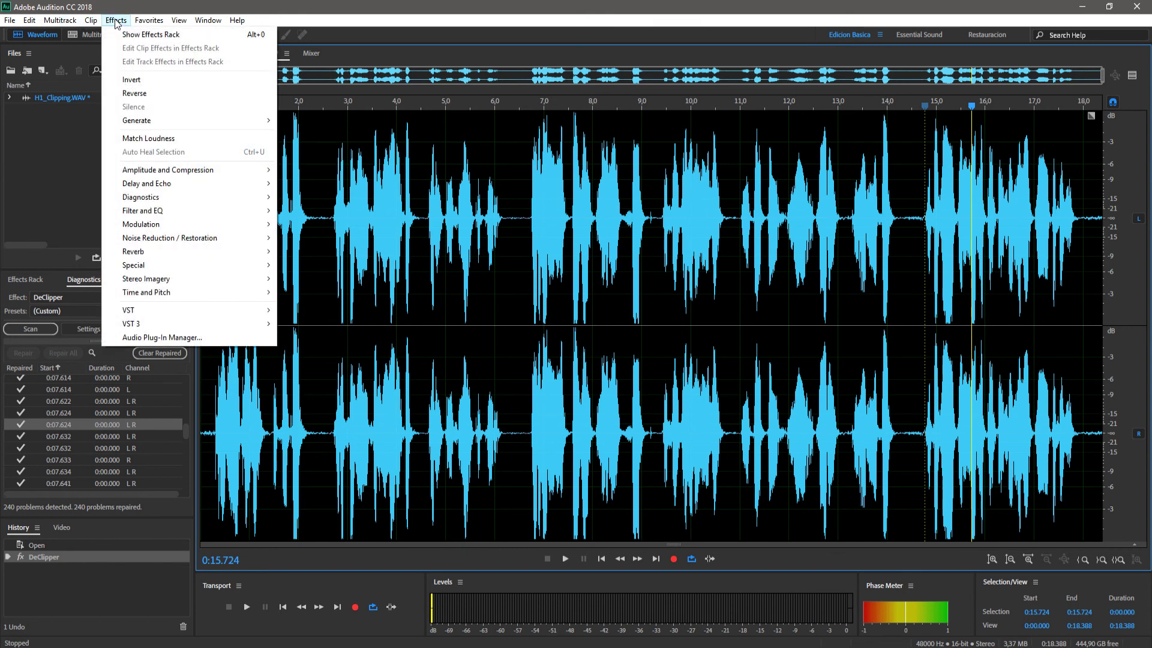
{"action": "mouse_move", "coordinate": [150, 21]}
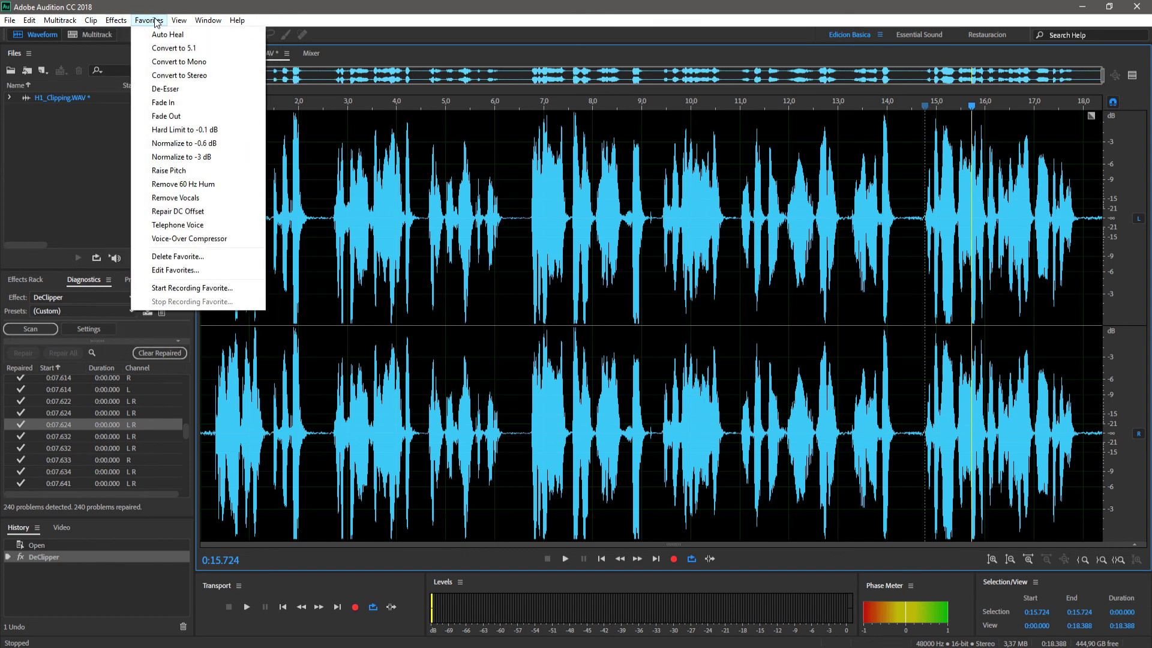
{"action": "left_click", "coordinate": [226, 147]}
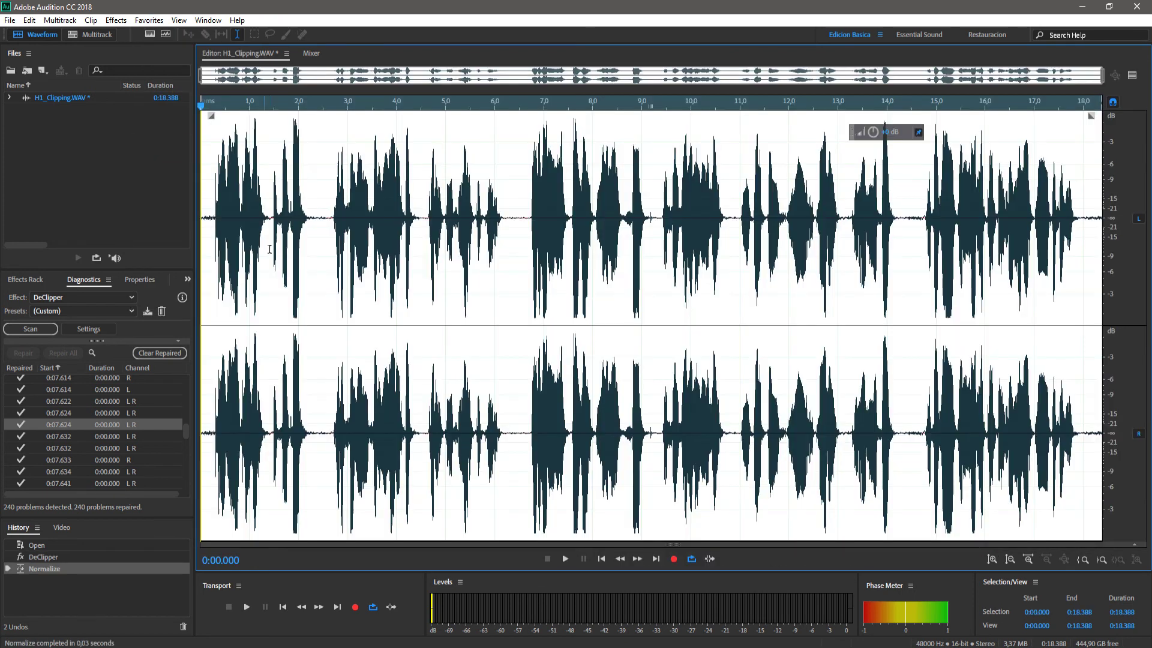
Step: Play the normalized recording from about 0.3 seconds to check its peak levels
{"action": "left_click", "coordinate": [215, 316]}
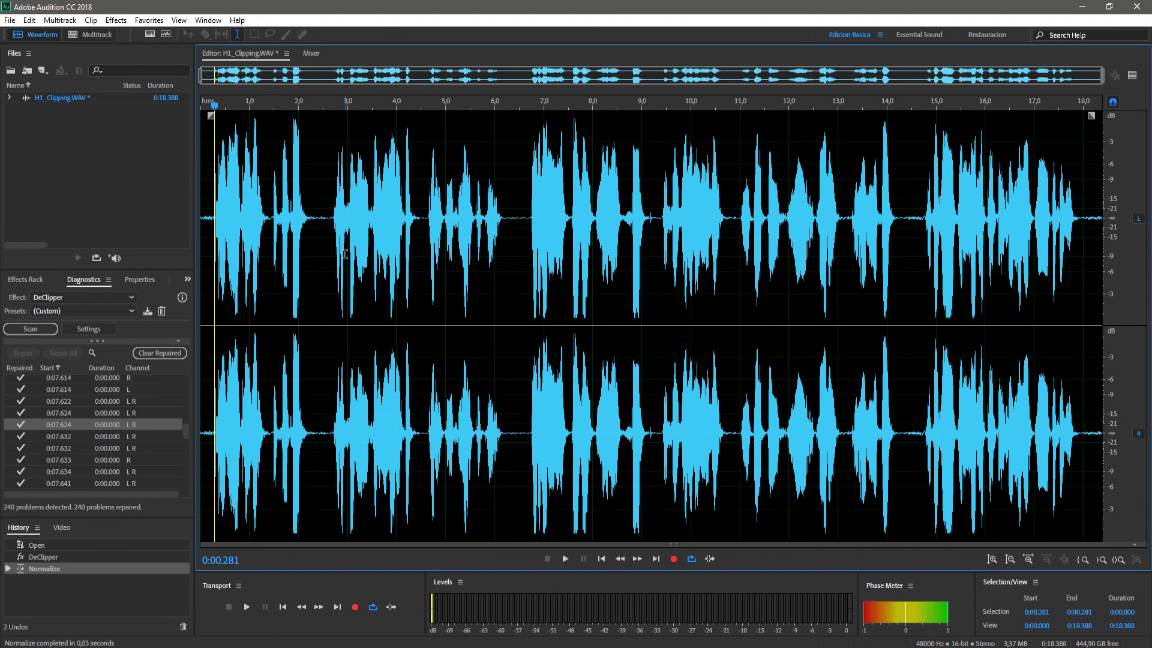
{"action": "key", "text": "space"}
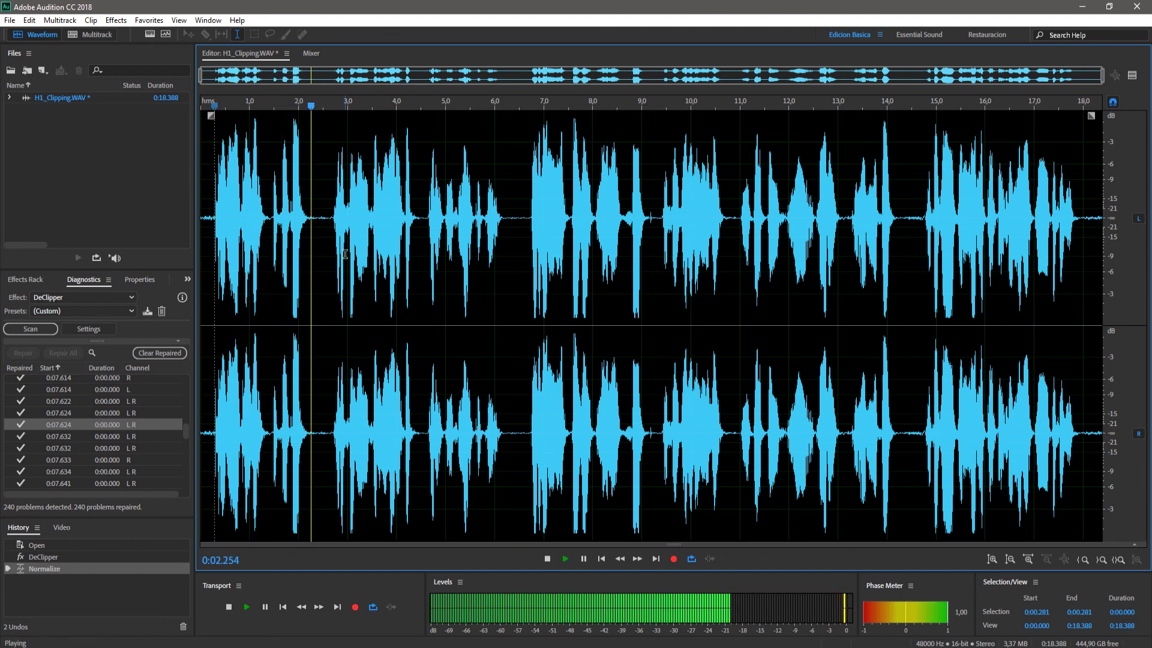
{"action": "key", "text": "space"}
Step: Return to the original Open history state and play it from about 0.8 seconds for comparison
{"action": "left_click", "coordinate": [91, 545]}
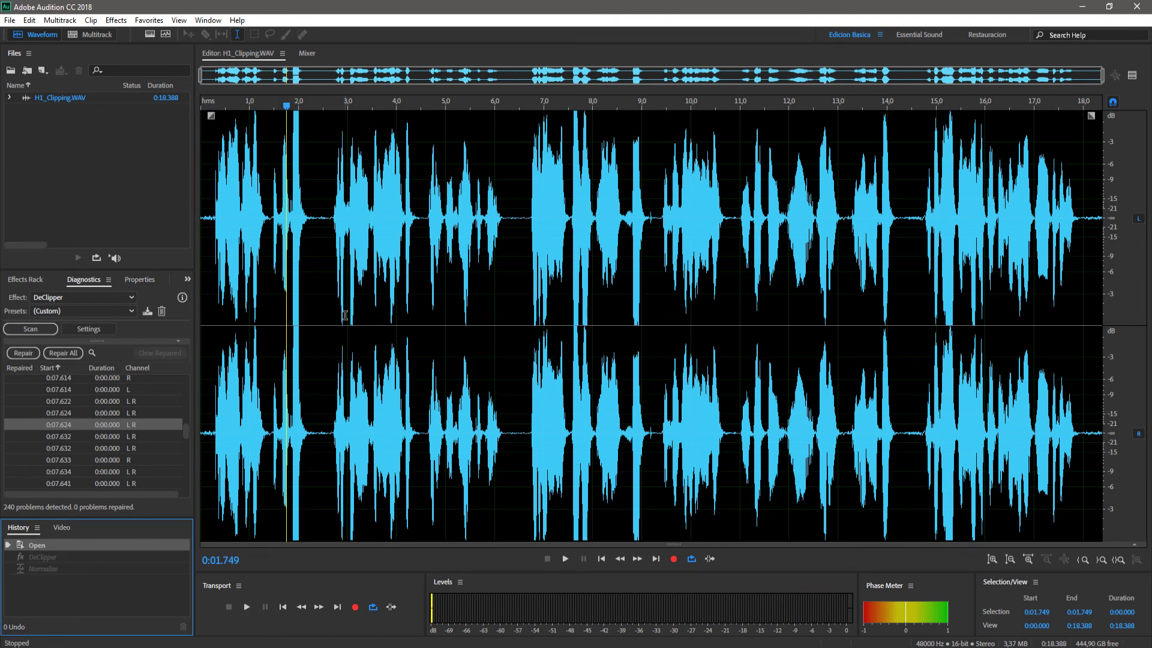
{"action": "left_click", "coordinate": [238, 316]}
{"action": "key", "text": "space"}
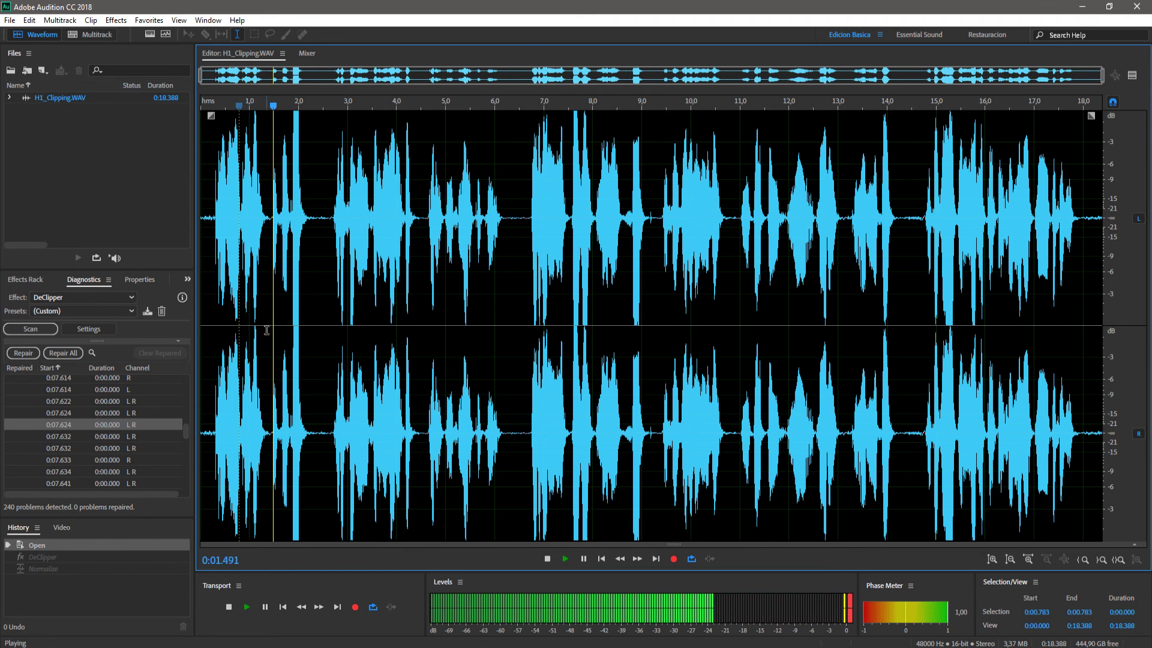
{"action": "left_click", "coordinate": [275, 326]}
{"action": "key", "text": "space"}
Step: Restore the Normalize history state and play the same passage from about 0.8 seconds
{"action": "left_click", "coordinate": [90, 568]}
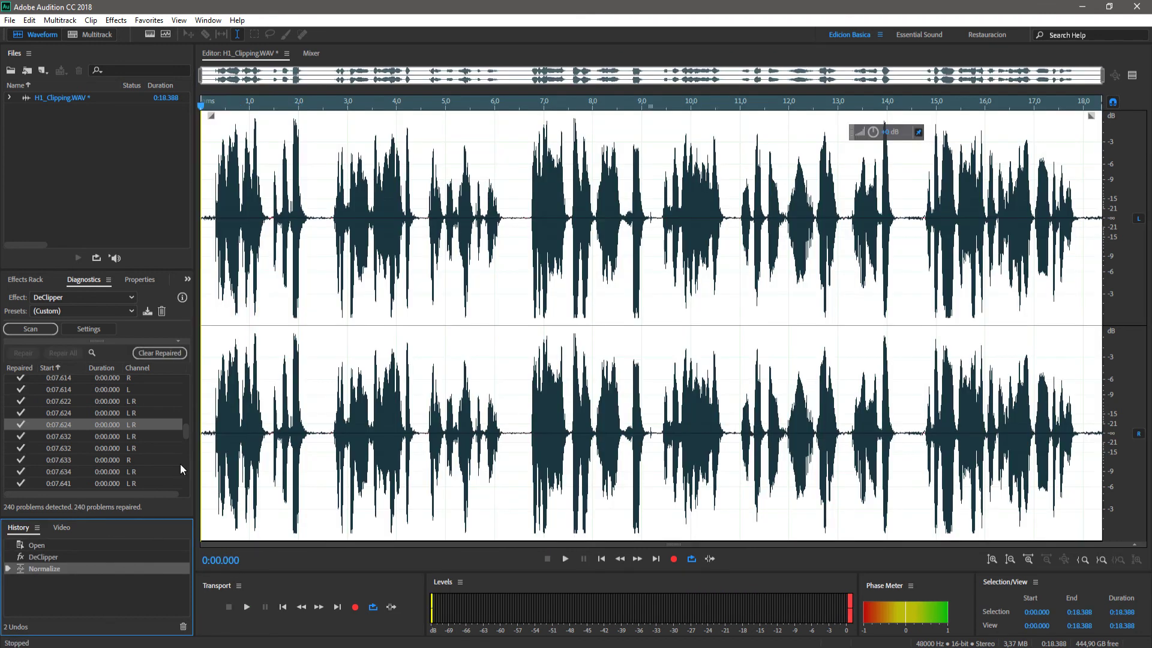
{"action": "left_click", "coordinate": [240, 333]}
{"action": "key", "text": "space"}
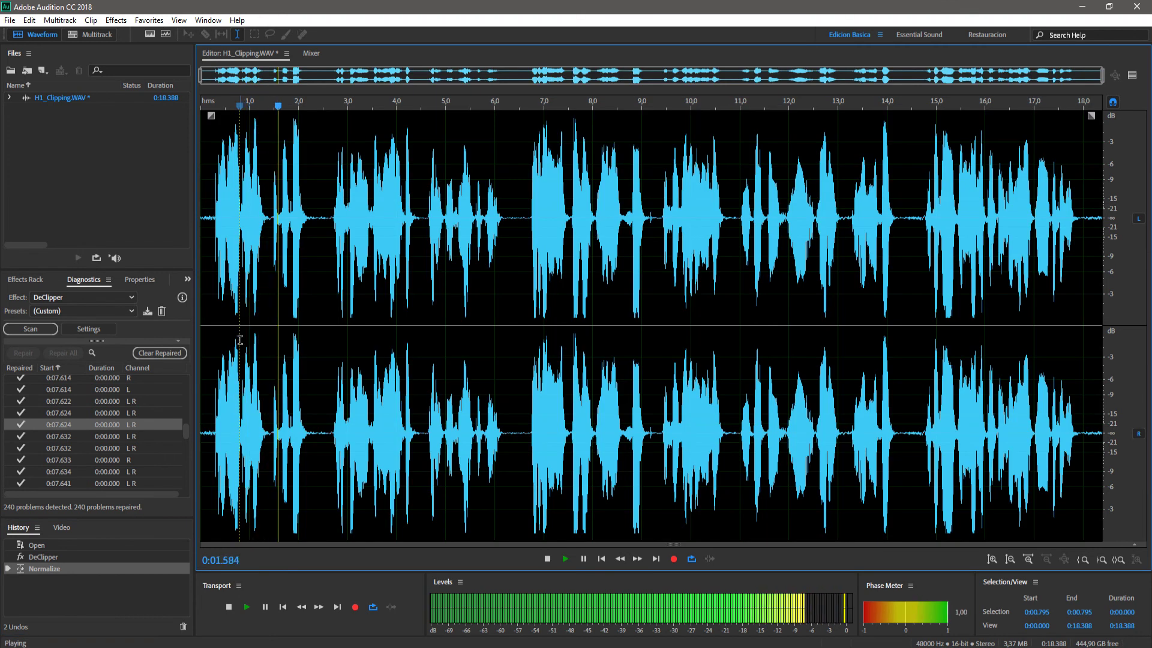
{"action": "key", "text": "space"}
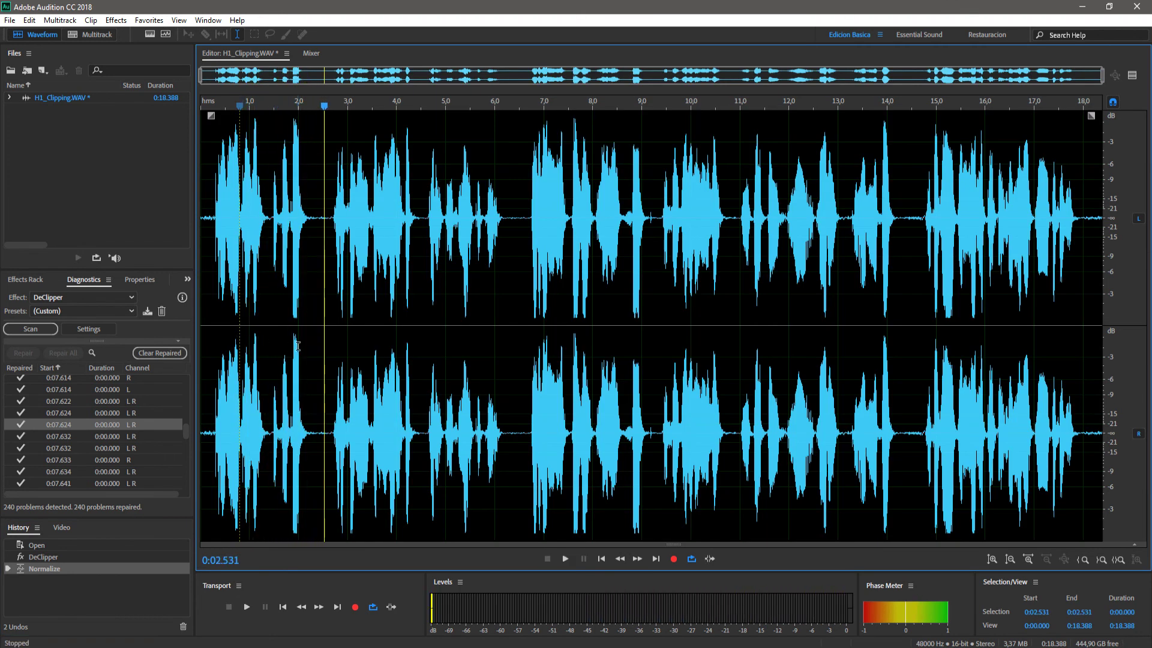